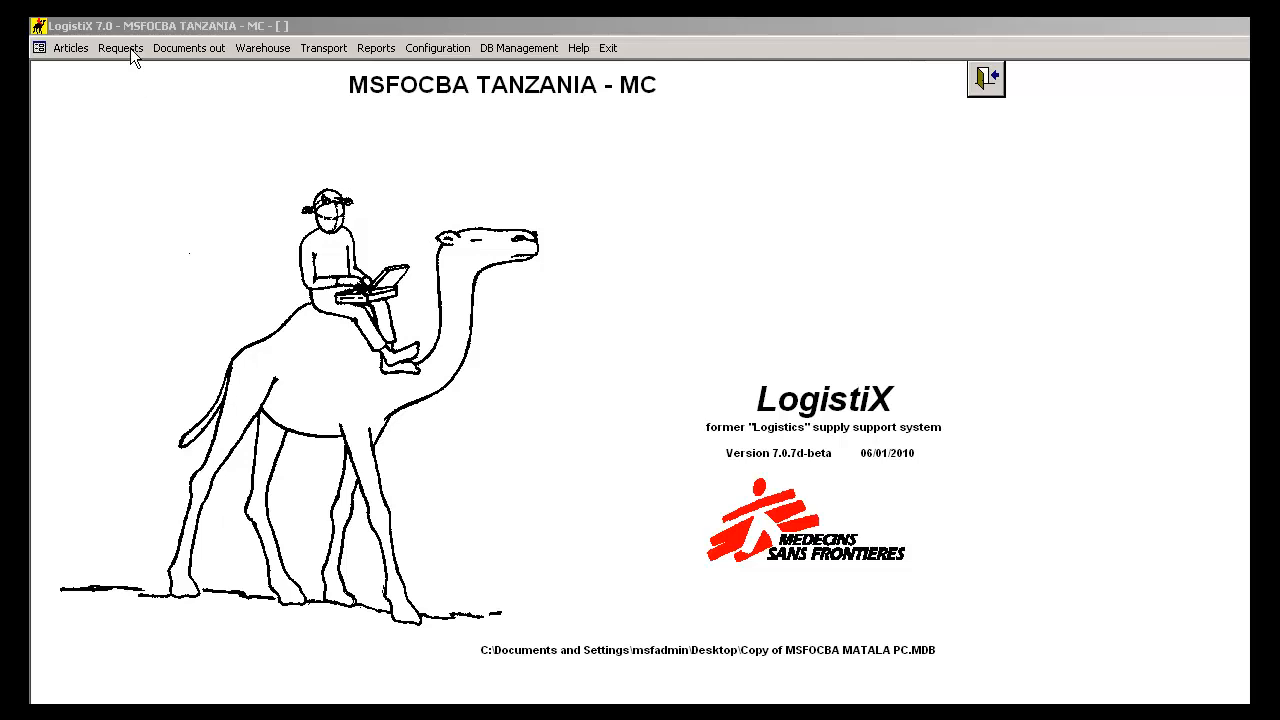
- Open the goods request with the content WEEK 24 PURCHASE LIST for DAR ES SALAAM on full screen
click(124, 49)
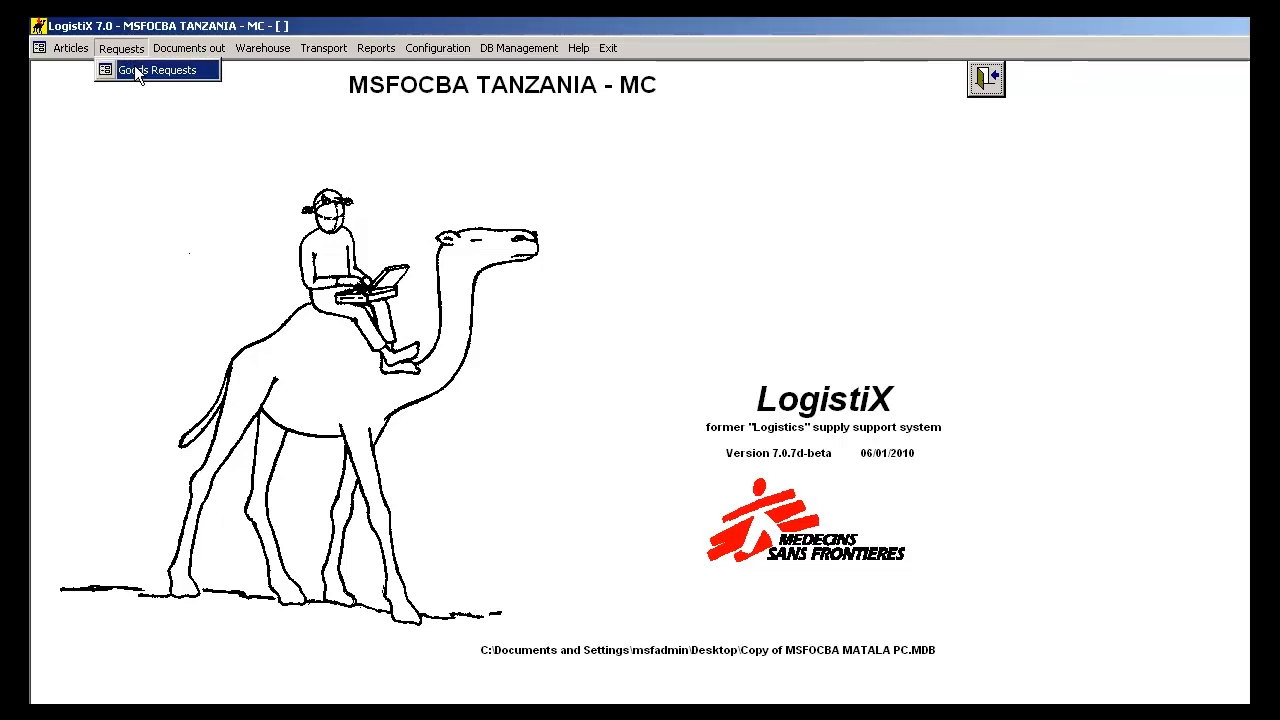
click(134, 68)
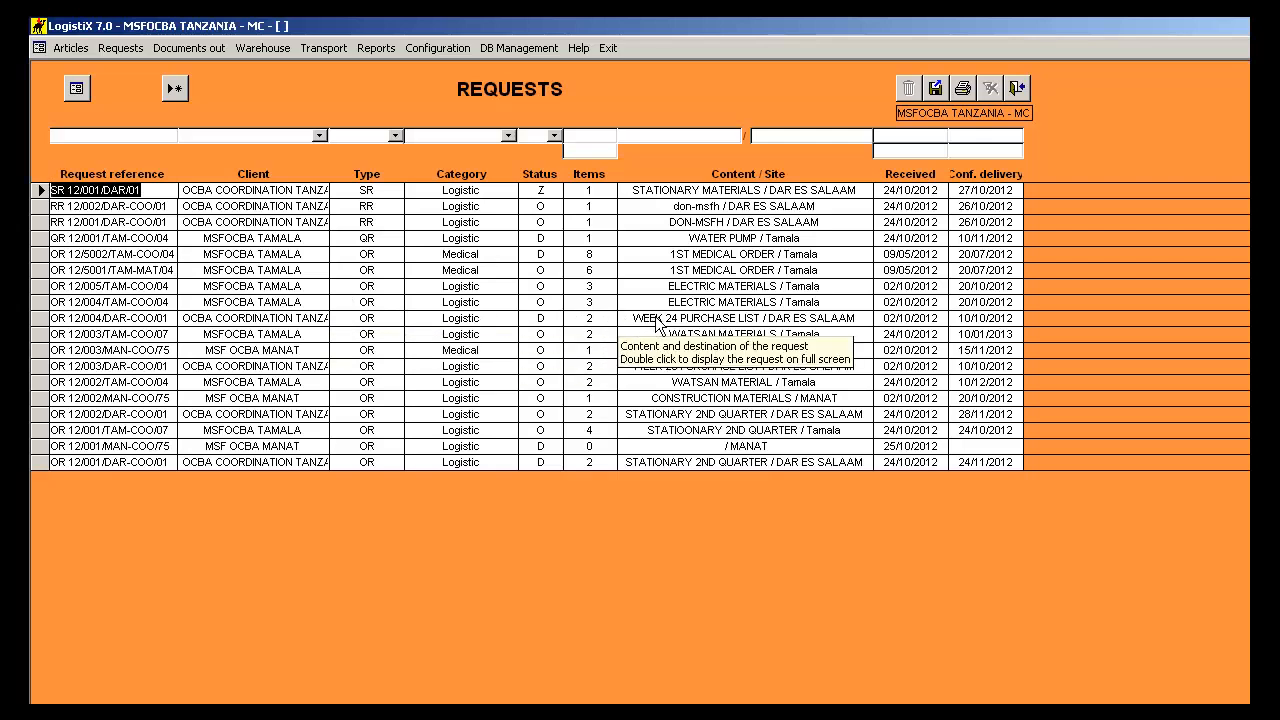
double_click(782, 319)
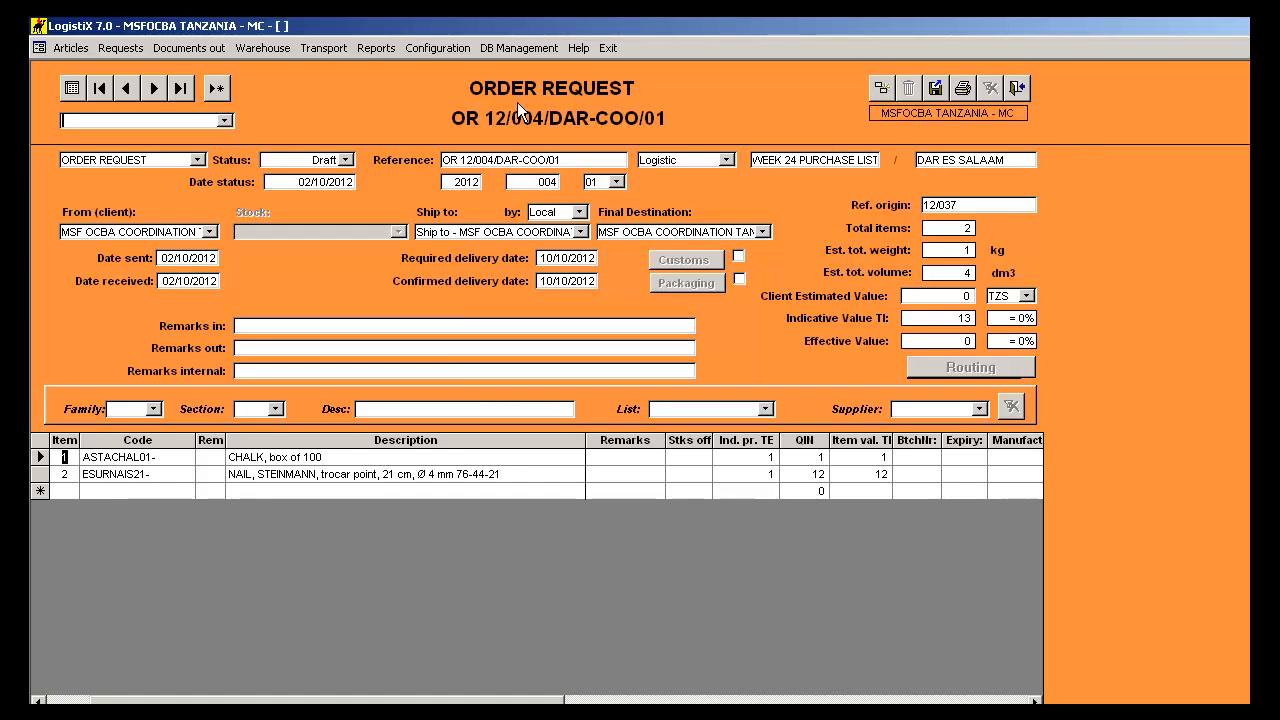
- Change the order request's status to Open and accept the status change
click(347, 161)
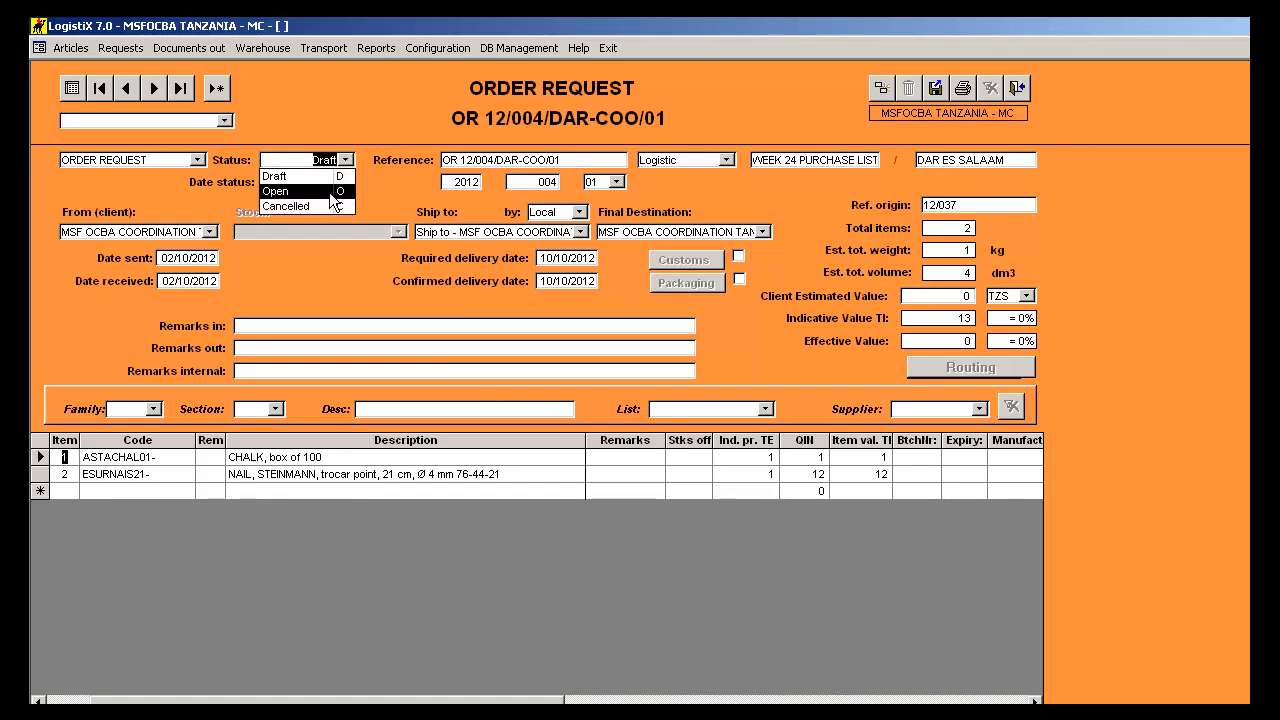
click(329, 192)
click(627, 481)
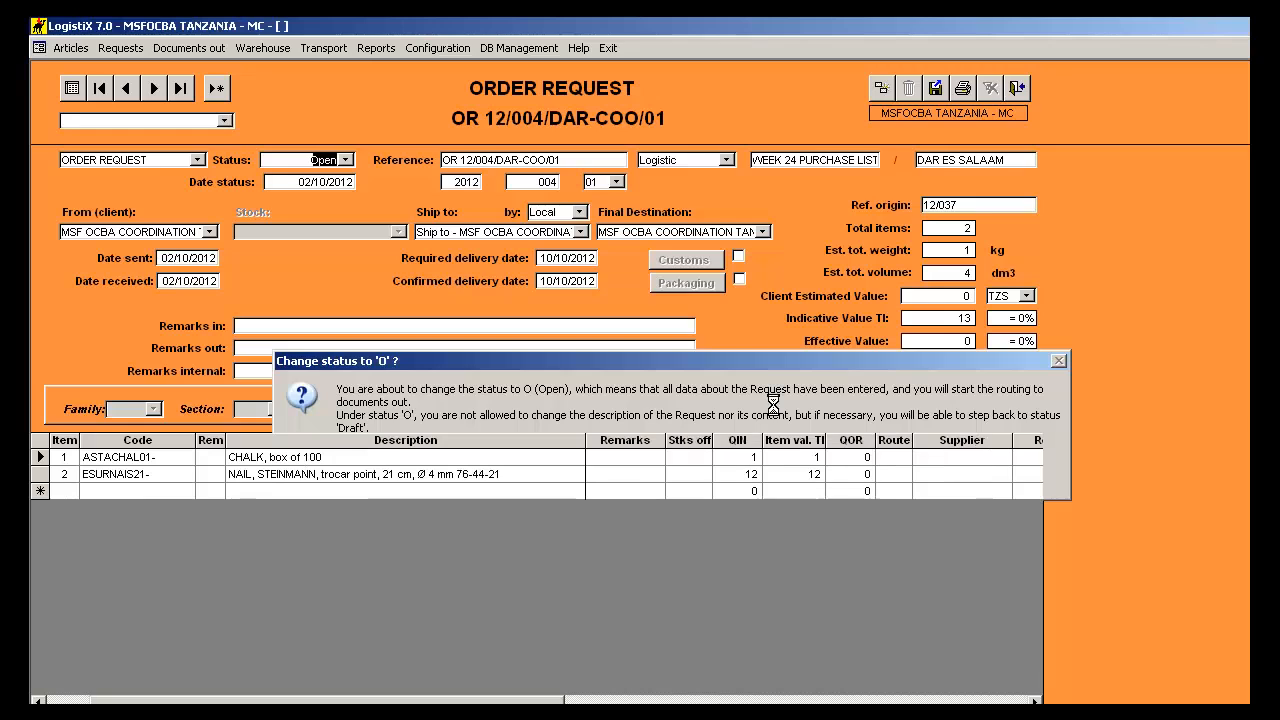
- Open the request's routing, check the stock availabilities, and bring up the purchase opportunities
click(941, 368)
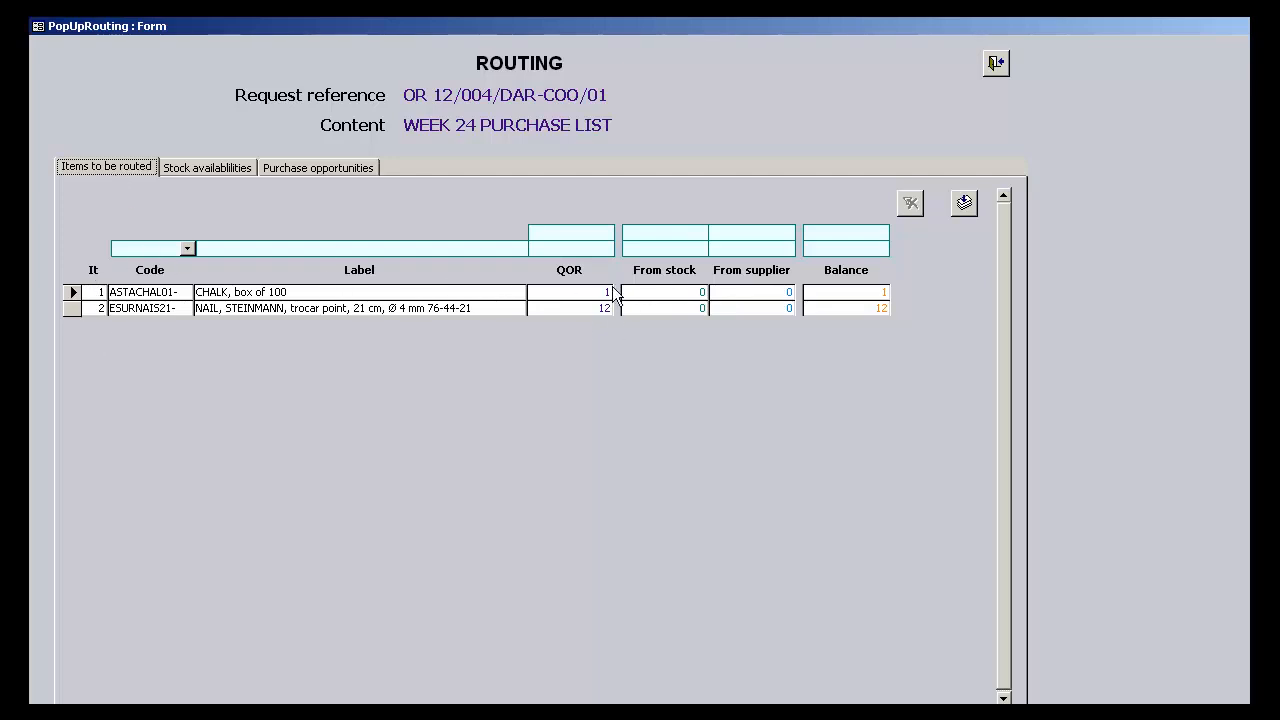
click(227, 171)
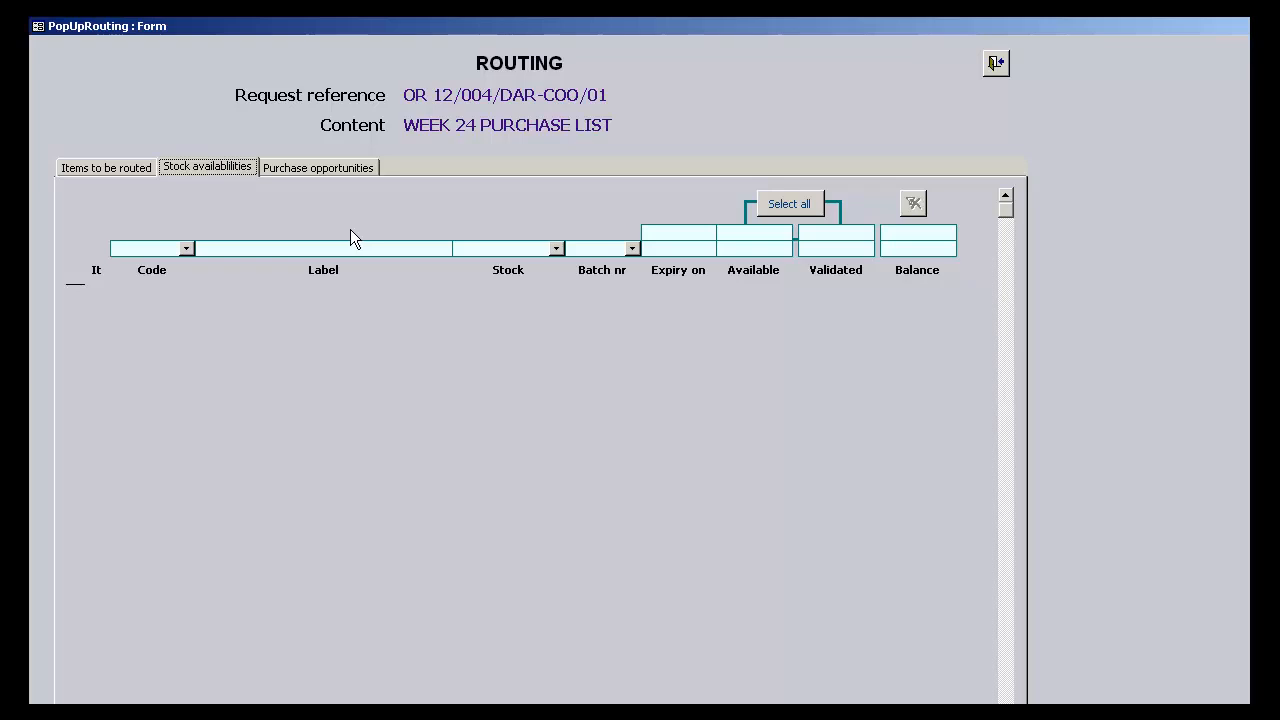
click(320, 177)
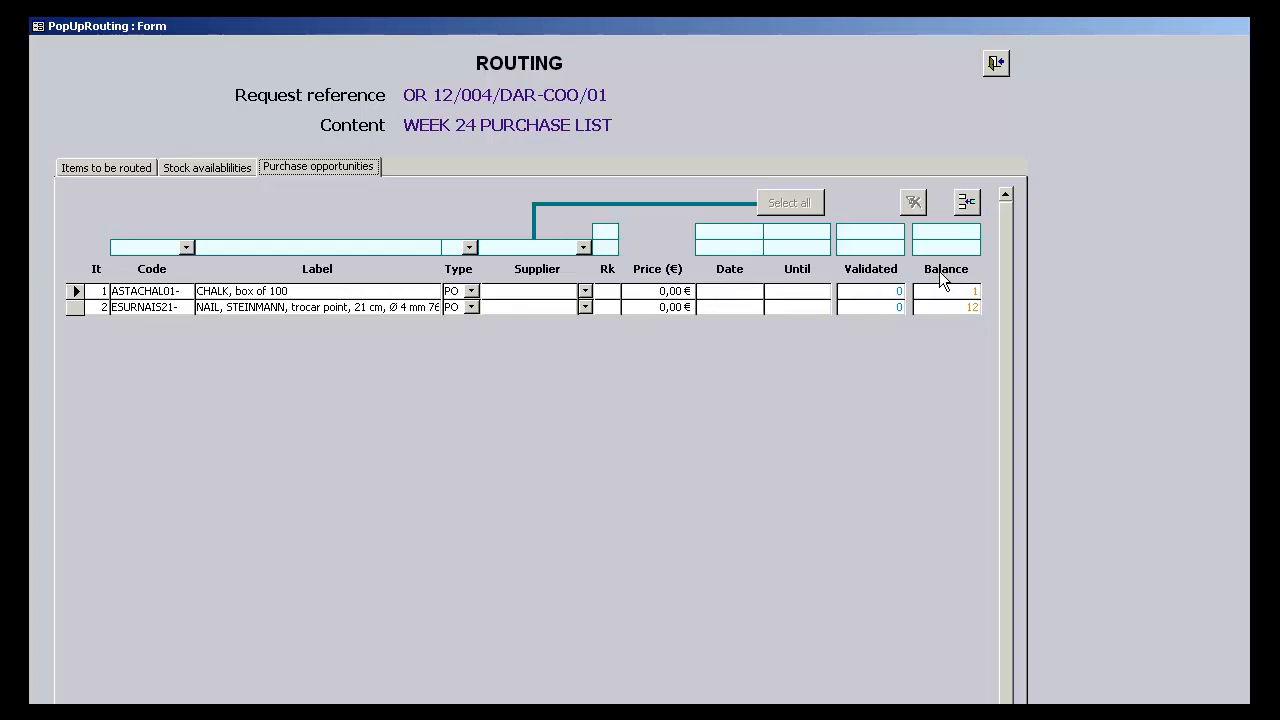
- Set the document type to PL (PURCHASE LIST) for both the chalk and the Steinmann nail items
click(472, 293)
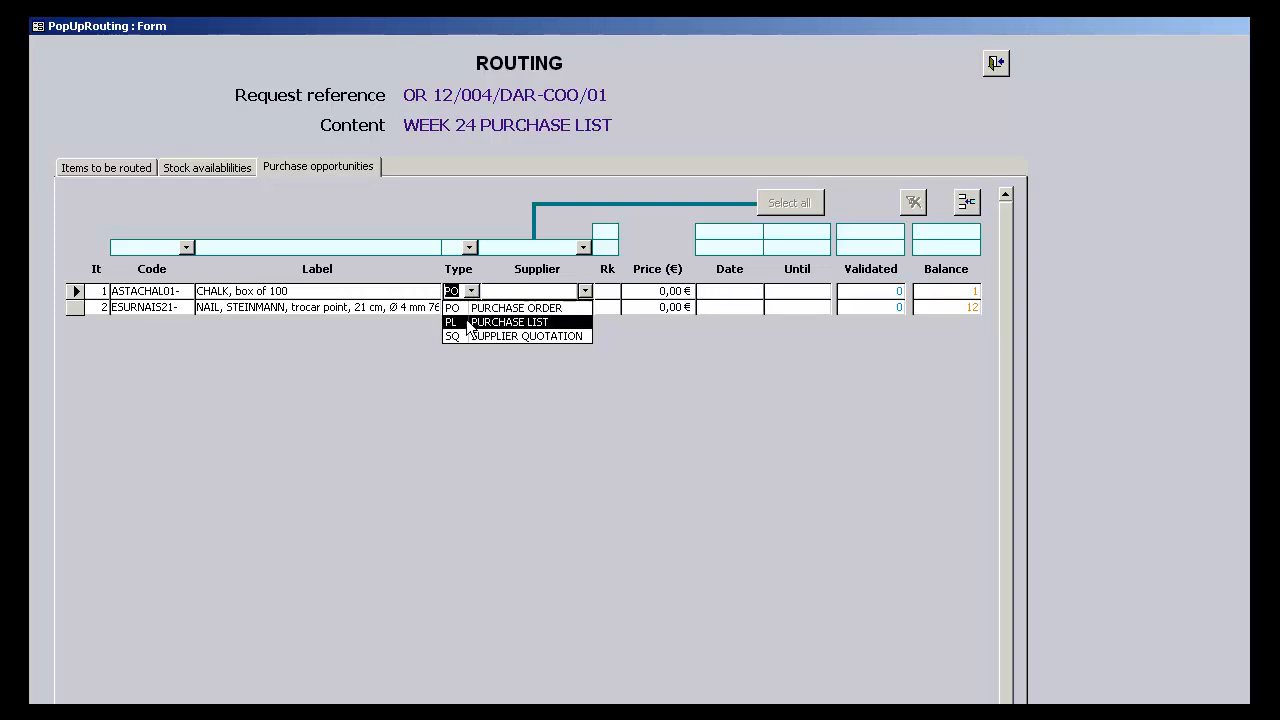
click(466, 321)
click(464, 307)
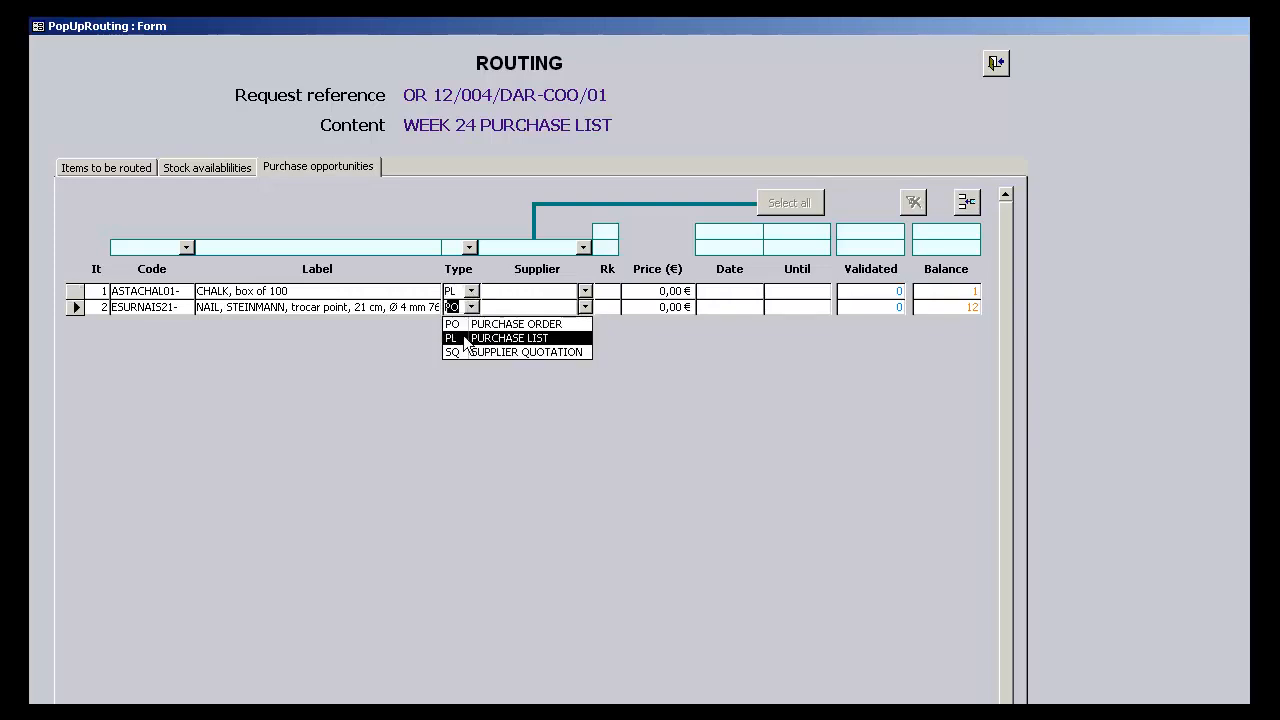
click(466, 340)
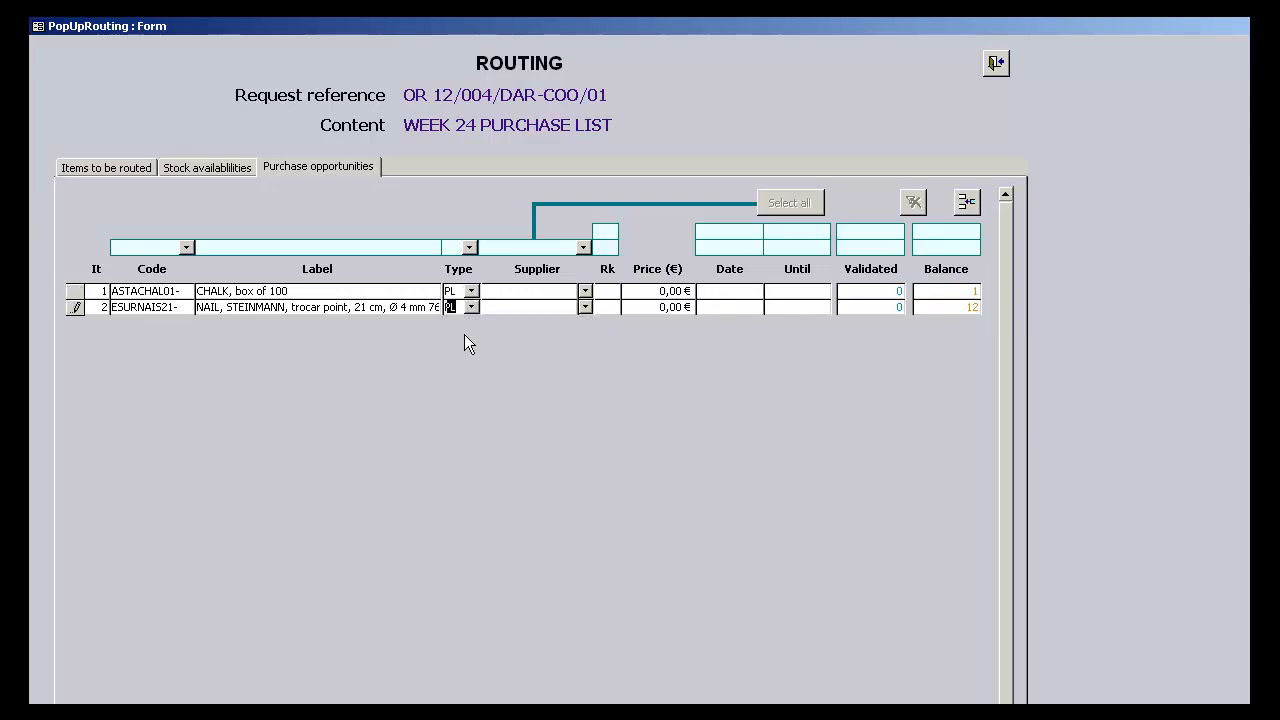
- Assign the listed purchaser as supplier for both the chalk and the Steinmann nail items
click(585, 292)
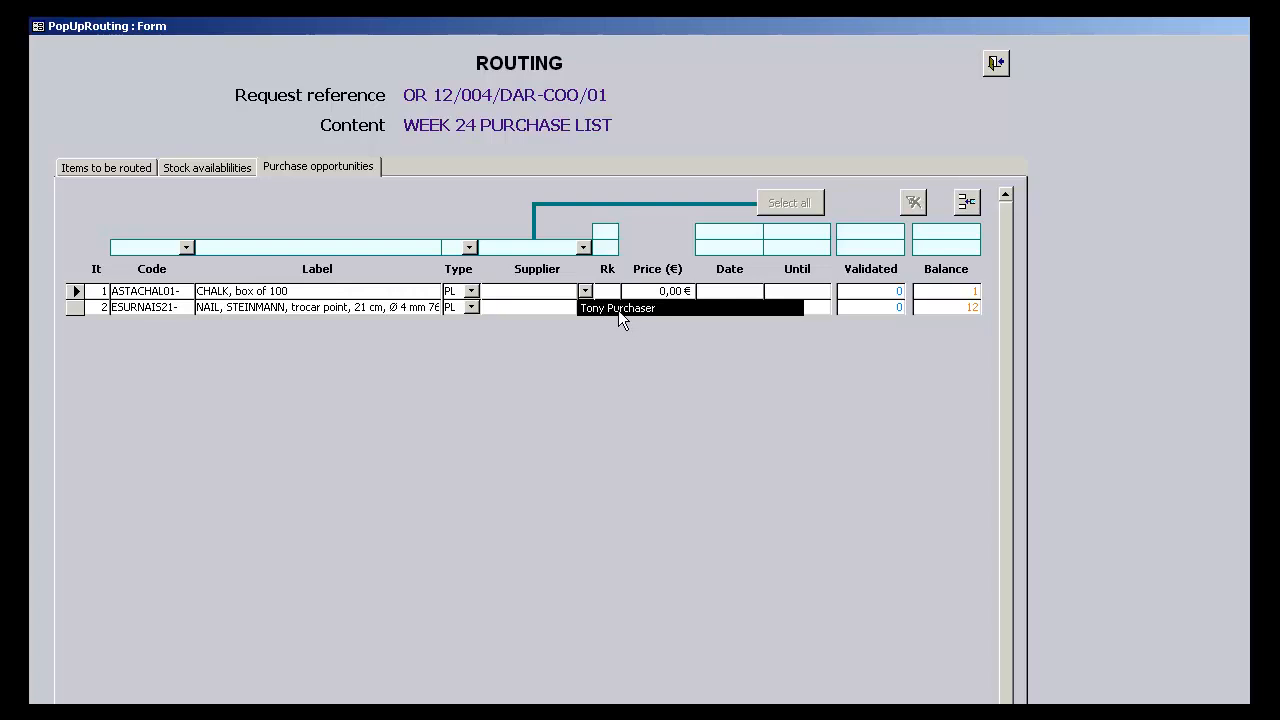
click(616, 308)
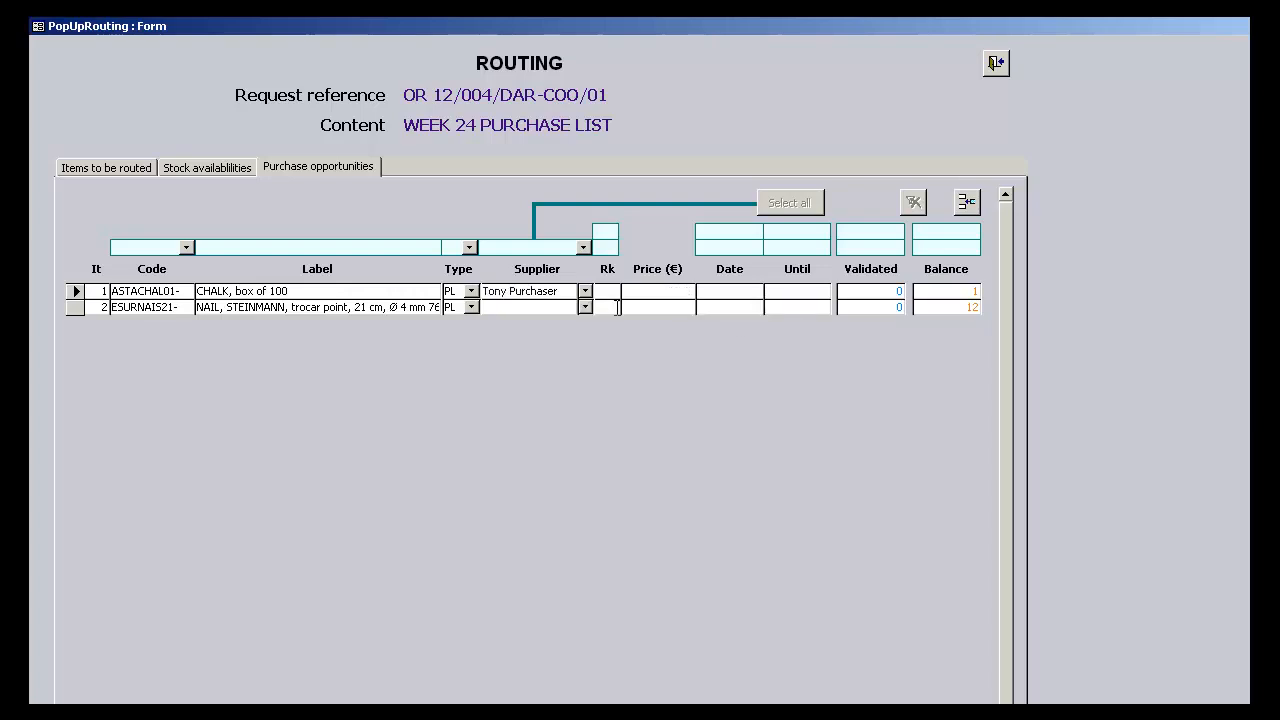
click(585, 307)
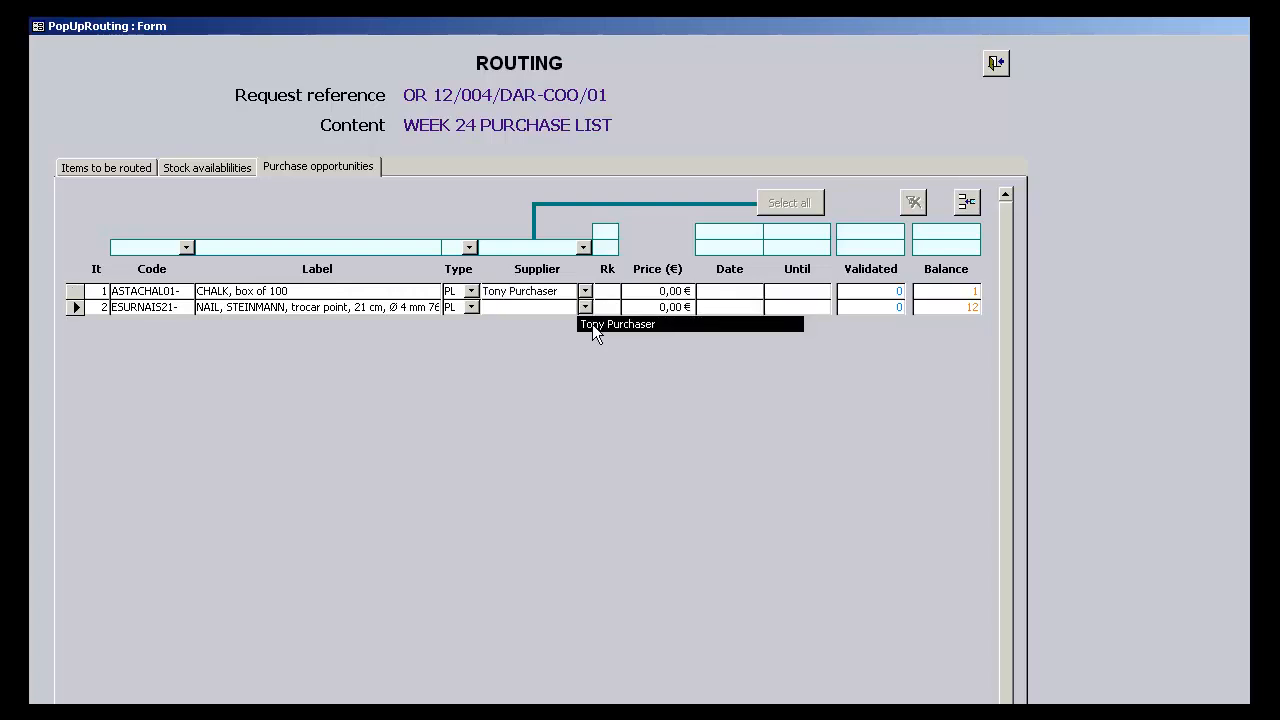
click(592, 324)
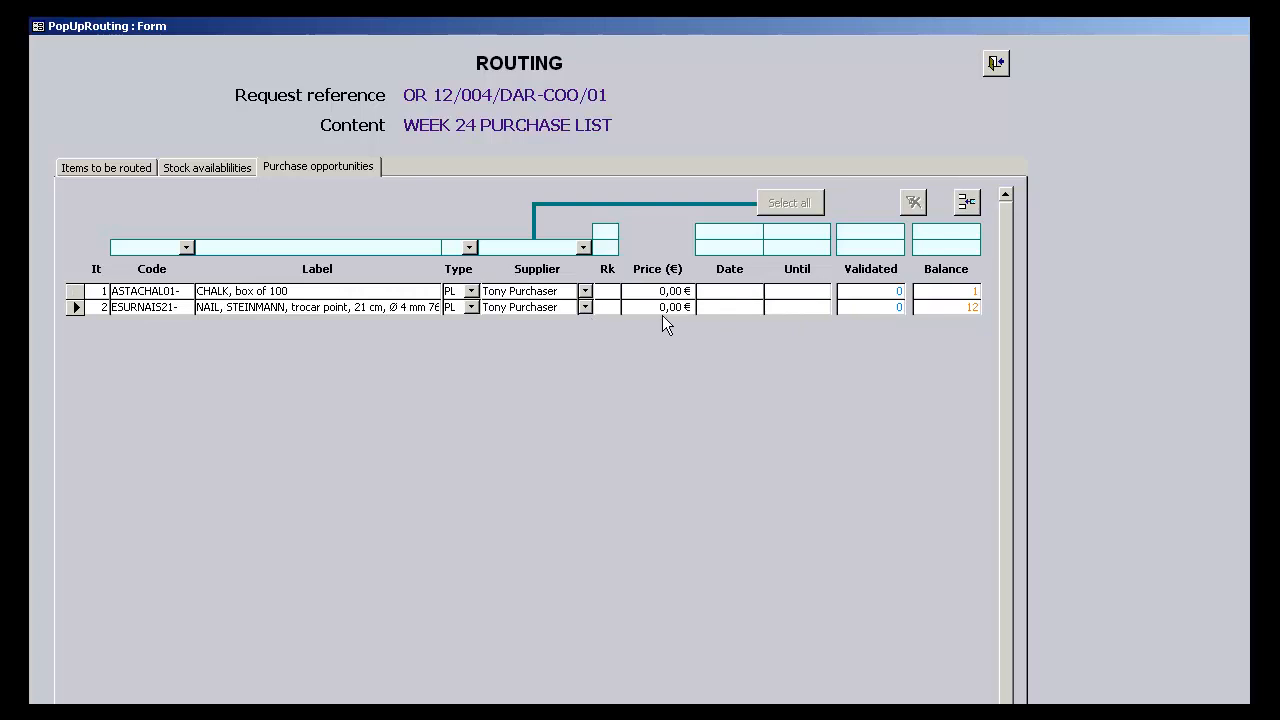
- Validate a quantity of 1 for the chalk and 12 for the Steinmann nails
click(900, 291)
text(1)
click(901, 307)
text(12)
key(Return)
- Return to the items to be routed and process the routing into a purchase list document
click(117, 178)
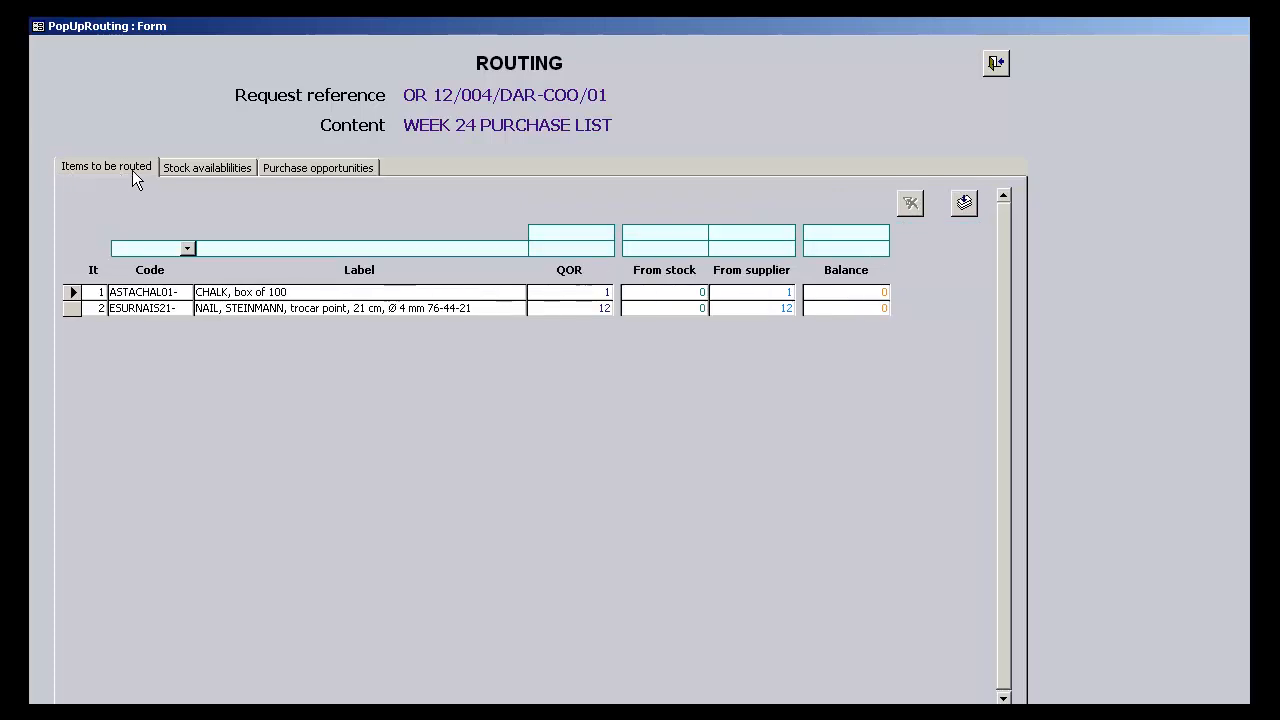
click(964, 203)
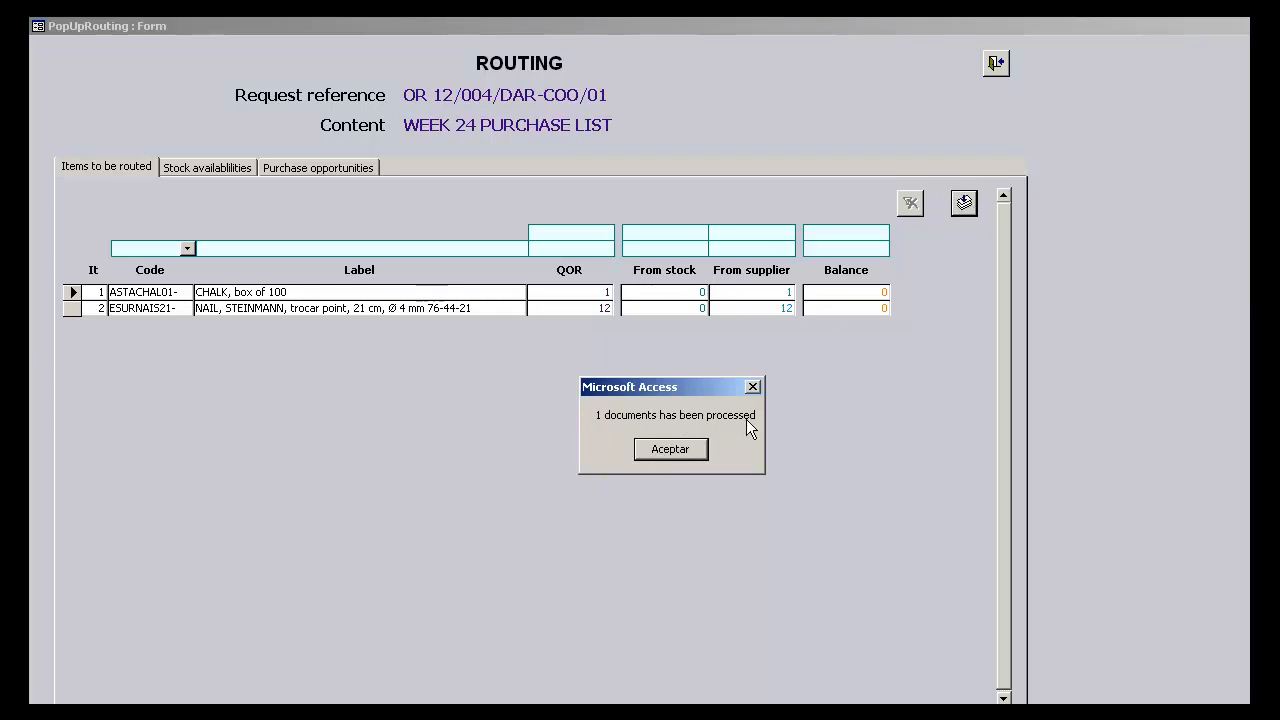
click(672, 450)
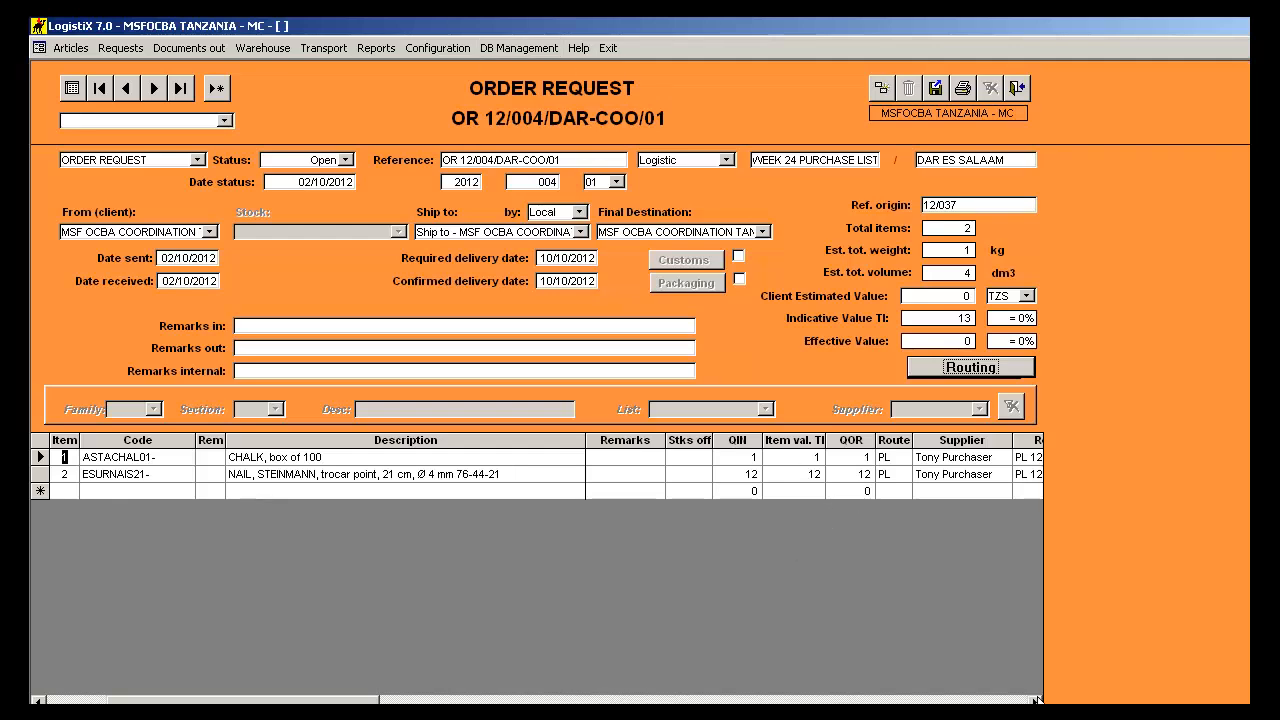
- Open the purchase list document referenced as the chalk item's outgoing document
click(1037, 699)
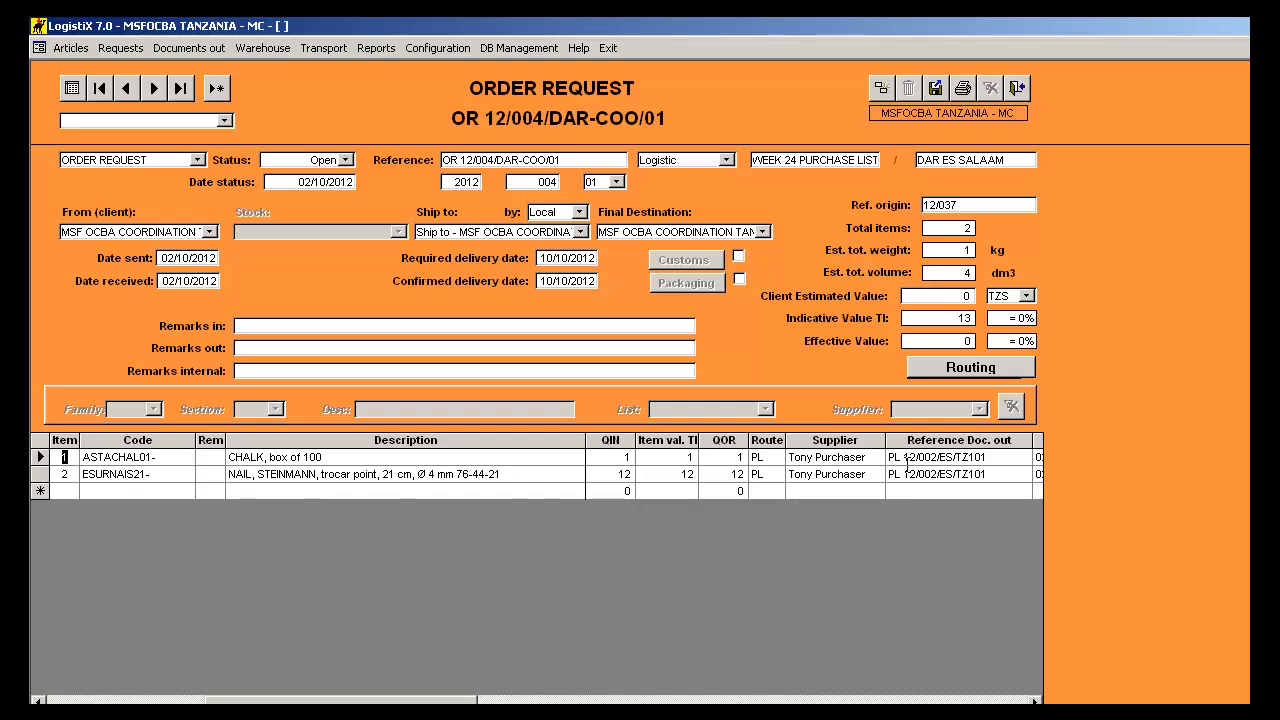
click(962, 457)
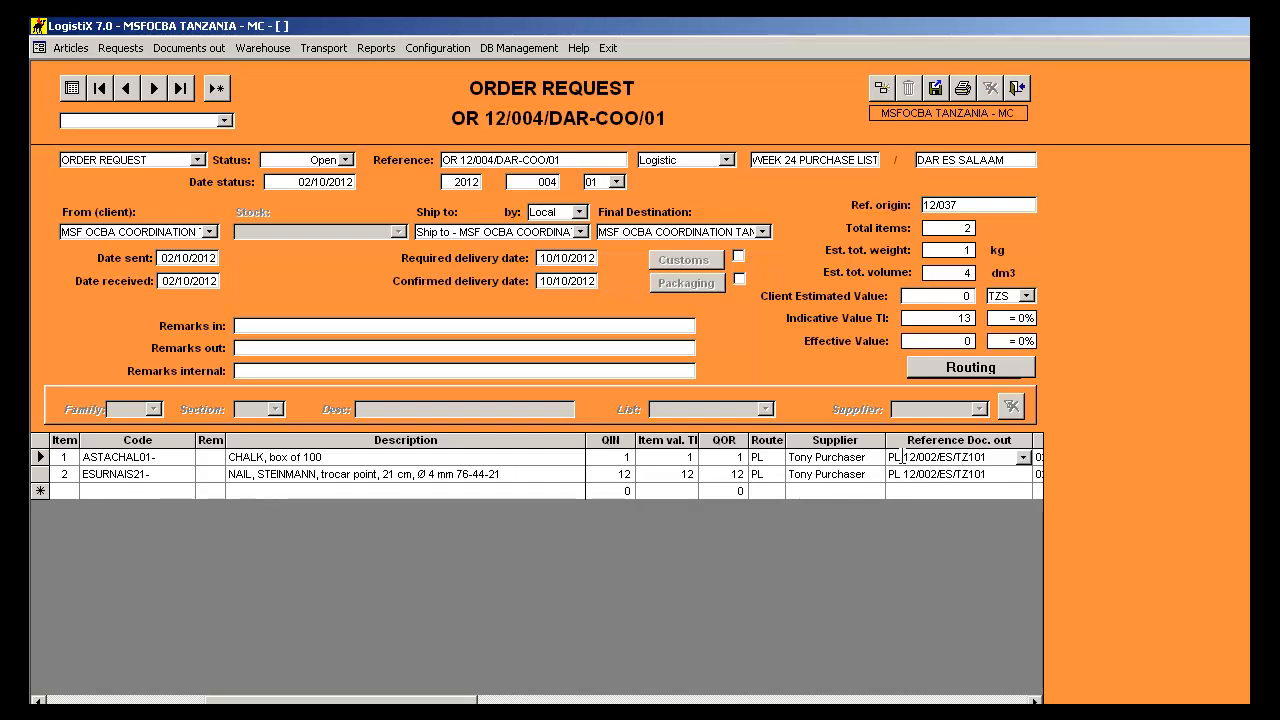
double_click(903, 455)
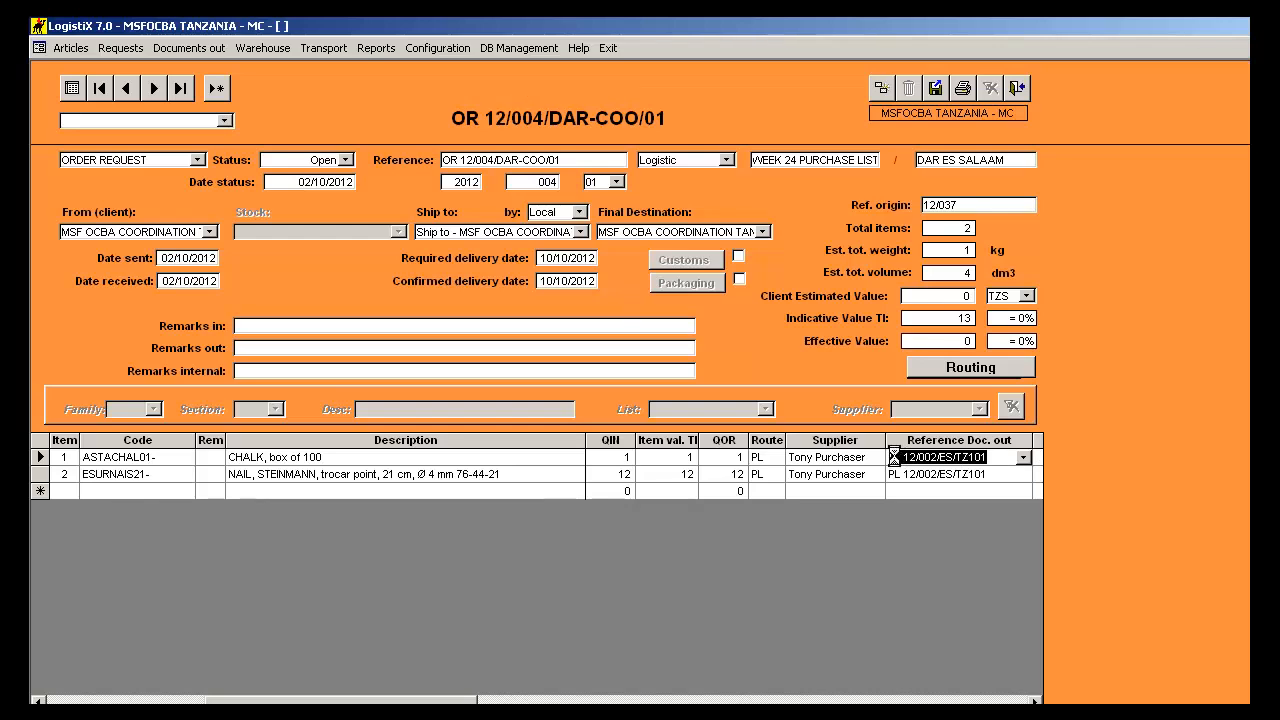
double_click(903, 456)
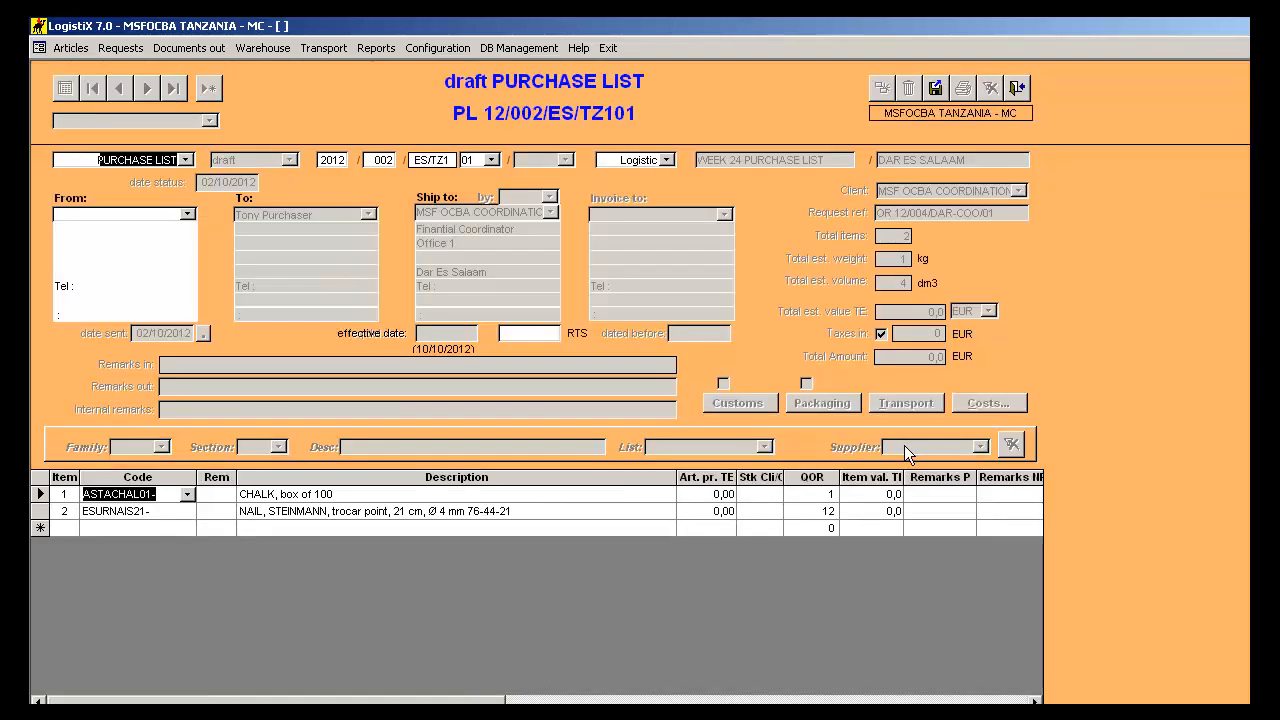
- Set the sender of the purchase list to MSFOCBA TANZANIA - MC
click(187, 214)
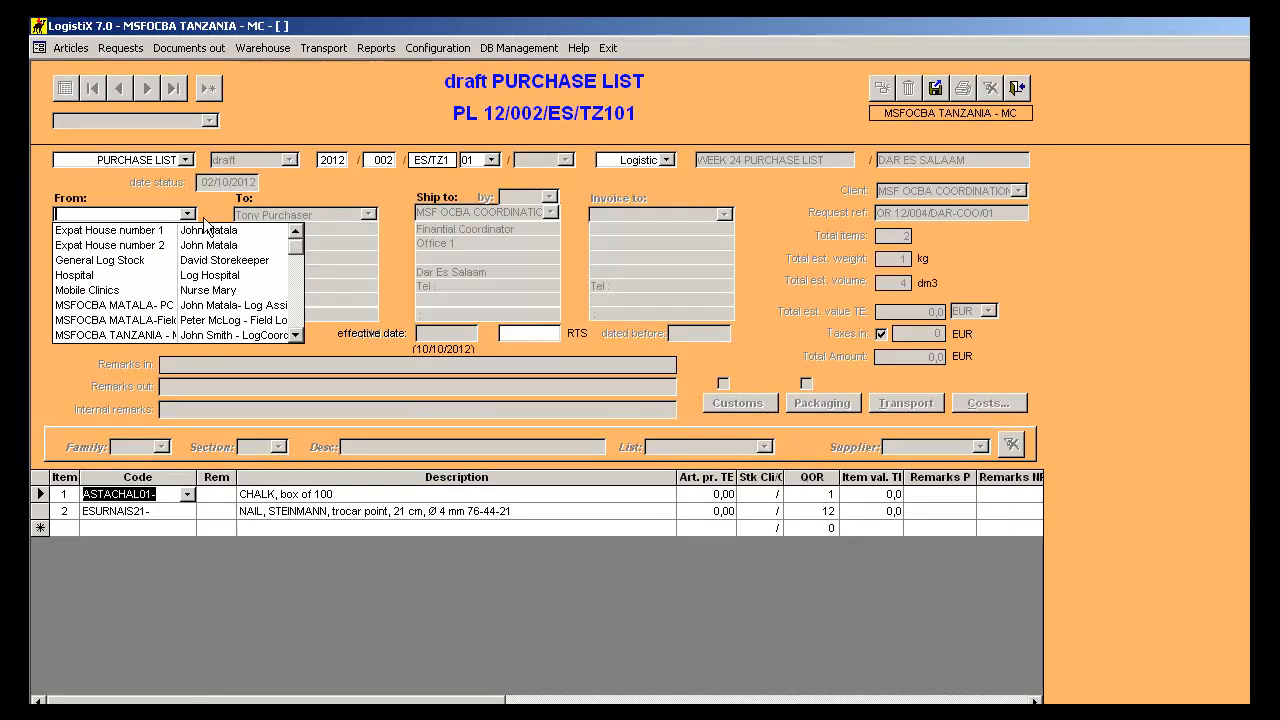
click(281, 336)
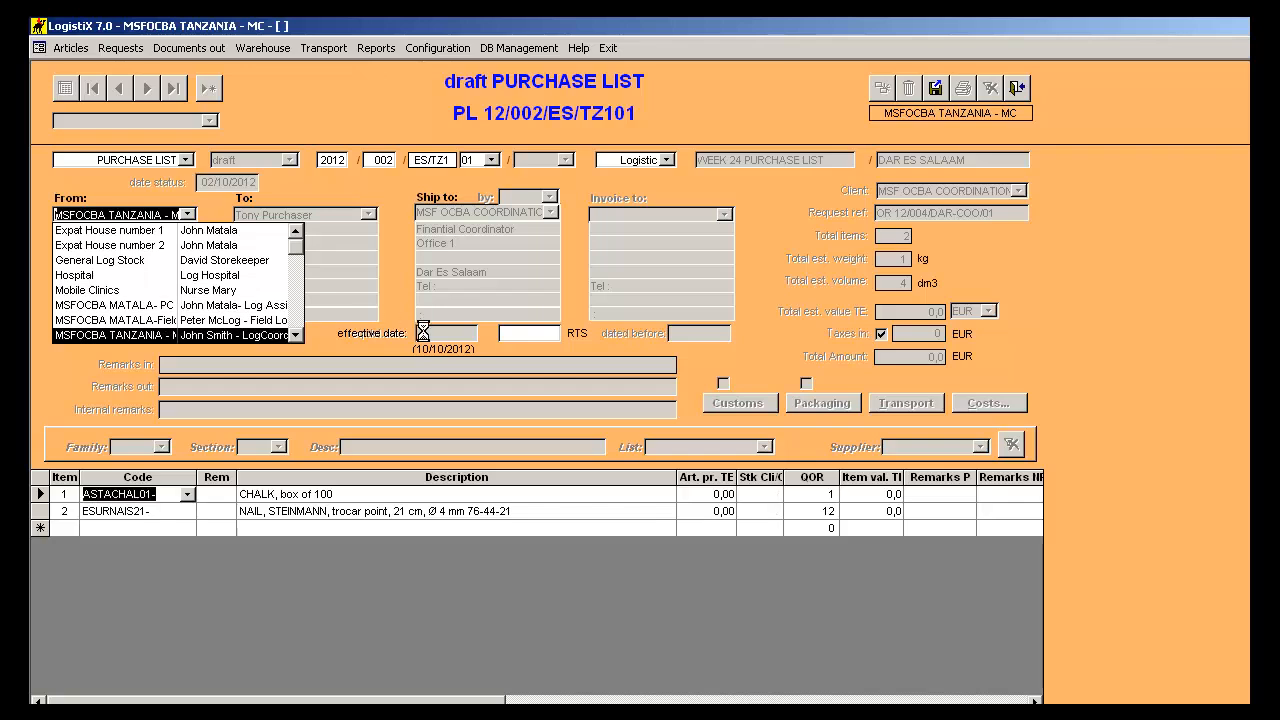
click(281, 336)
- Set the required delivery and dated-before dates to 09/10/2012, and invoice to the MSF OCBA COORDINATION entry for the Finantial Coordinator
click(434, 331)
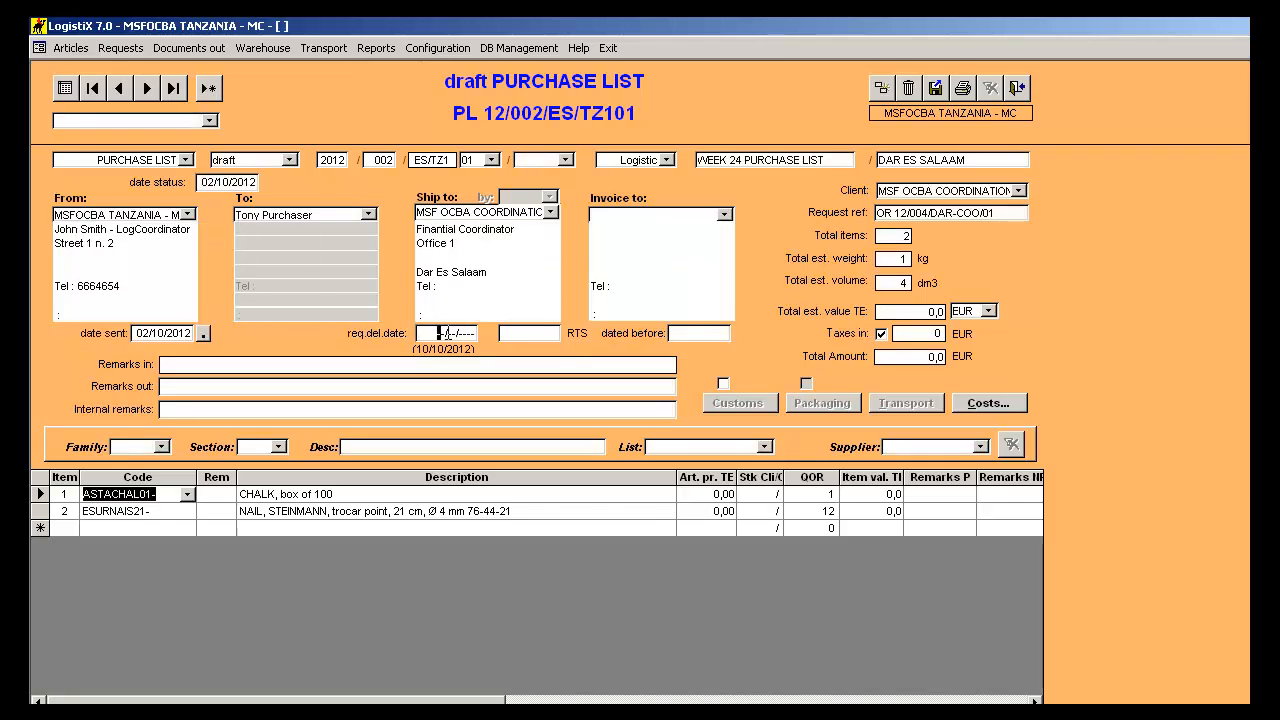
text(09/10/2012)
click(676, 332)
text(09/10/2012)
click(724, 214)
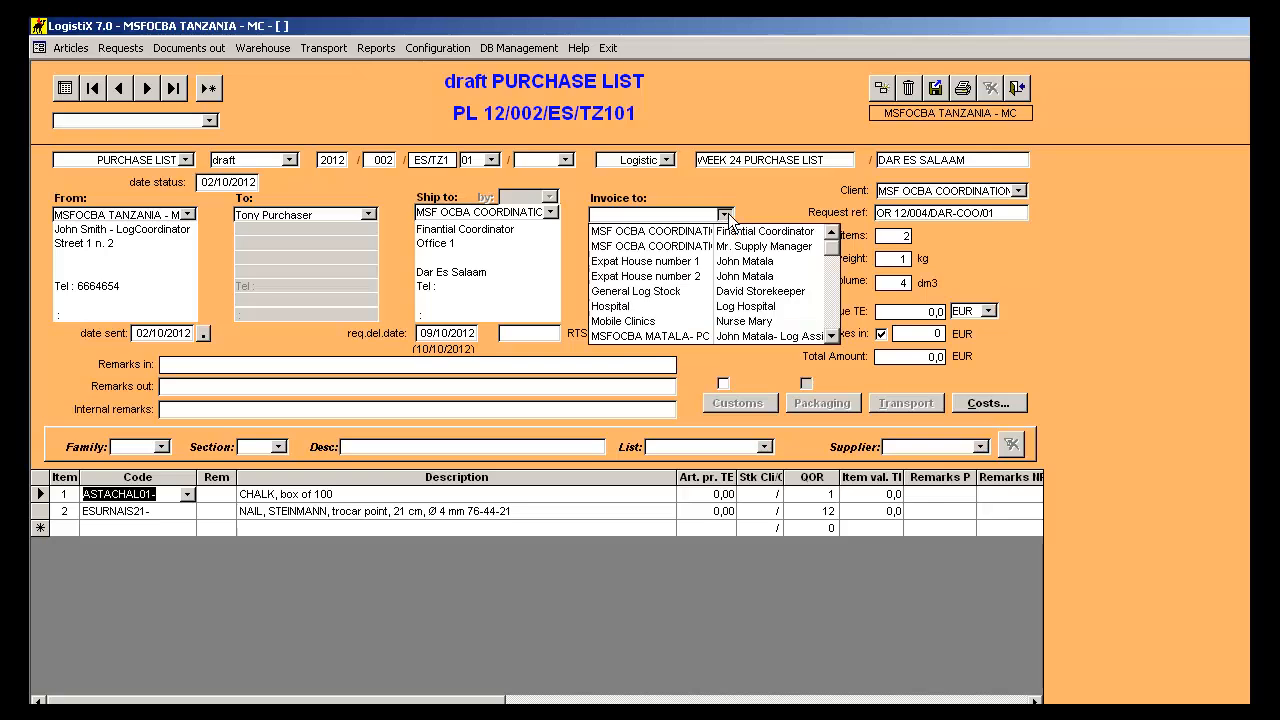
click(736, 233)
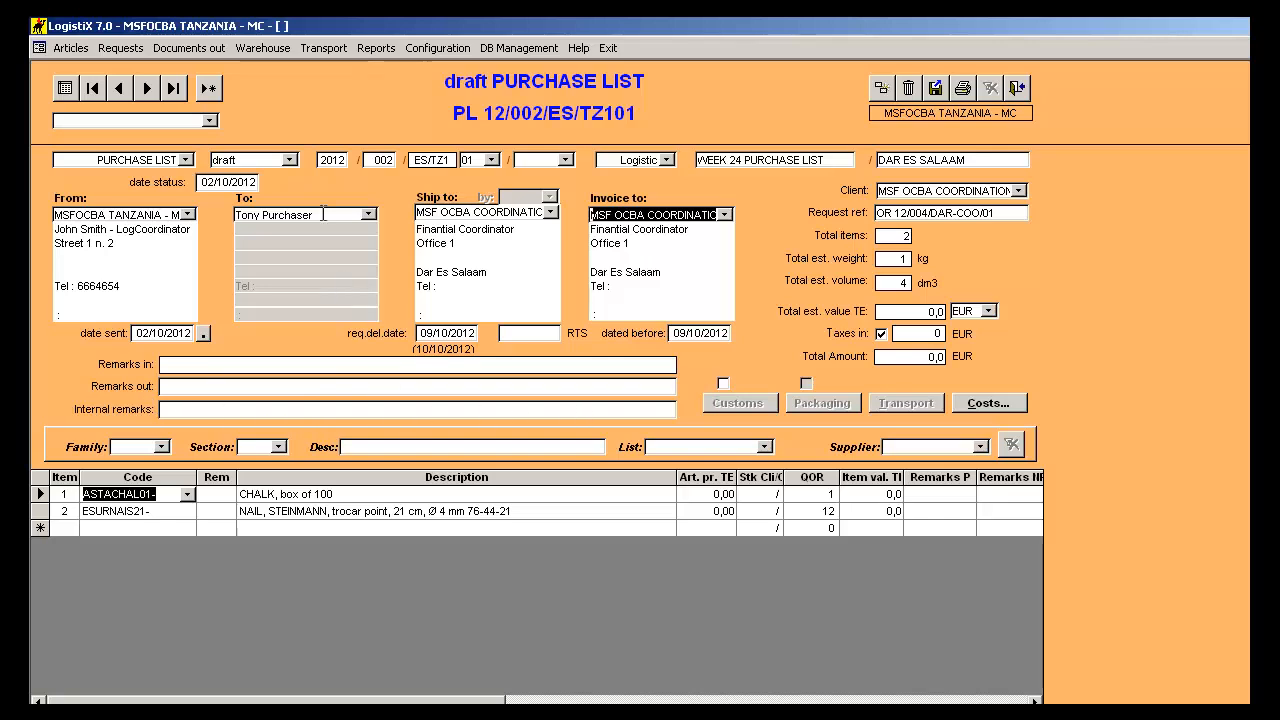
- Set the chalk's article price before tax to 10 EUR
double_click(701, 494)
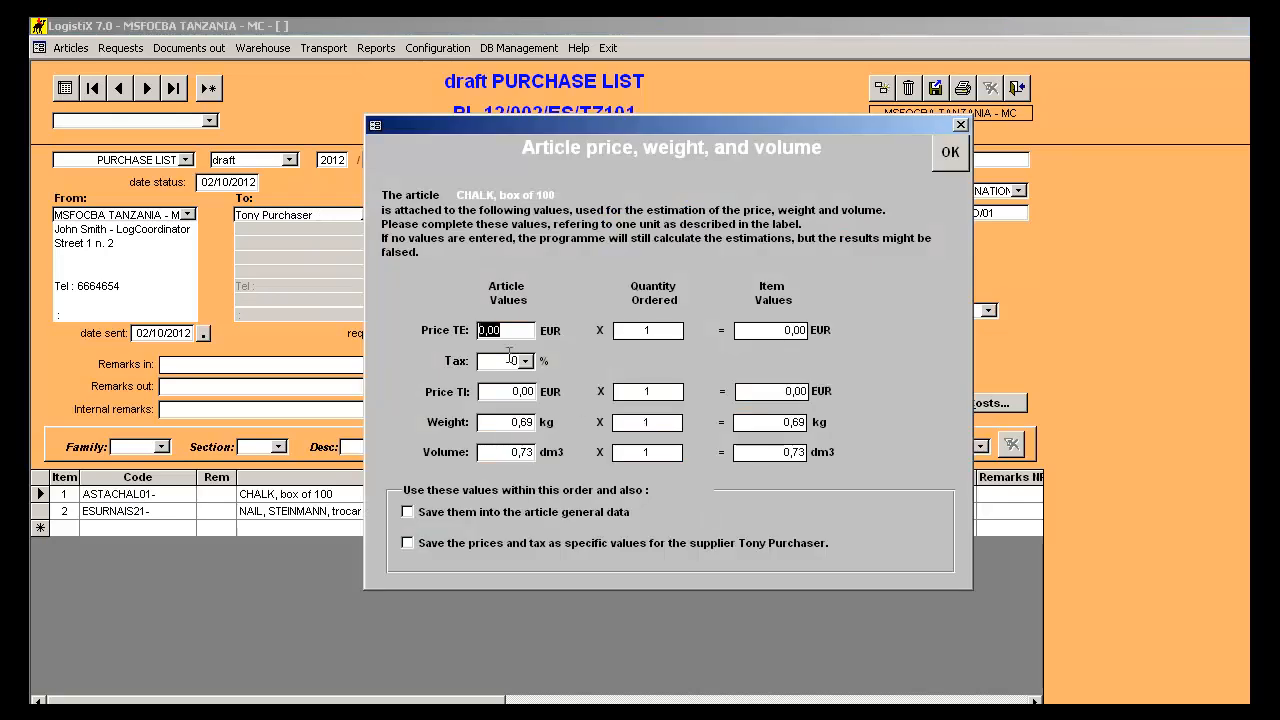
text(10)
click(962, 154)
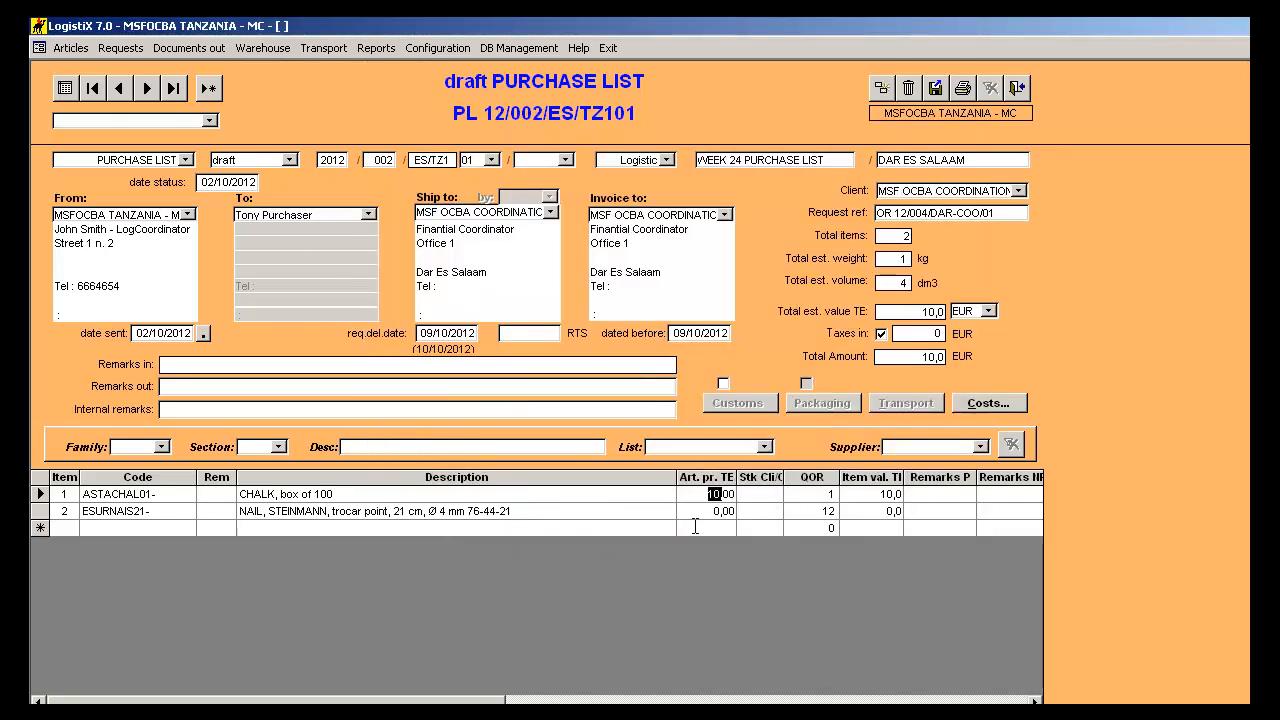
- Set the Steinmann nail's article price before tax to 2 EUR
click(698, 511)
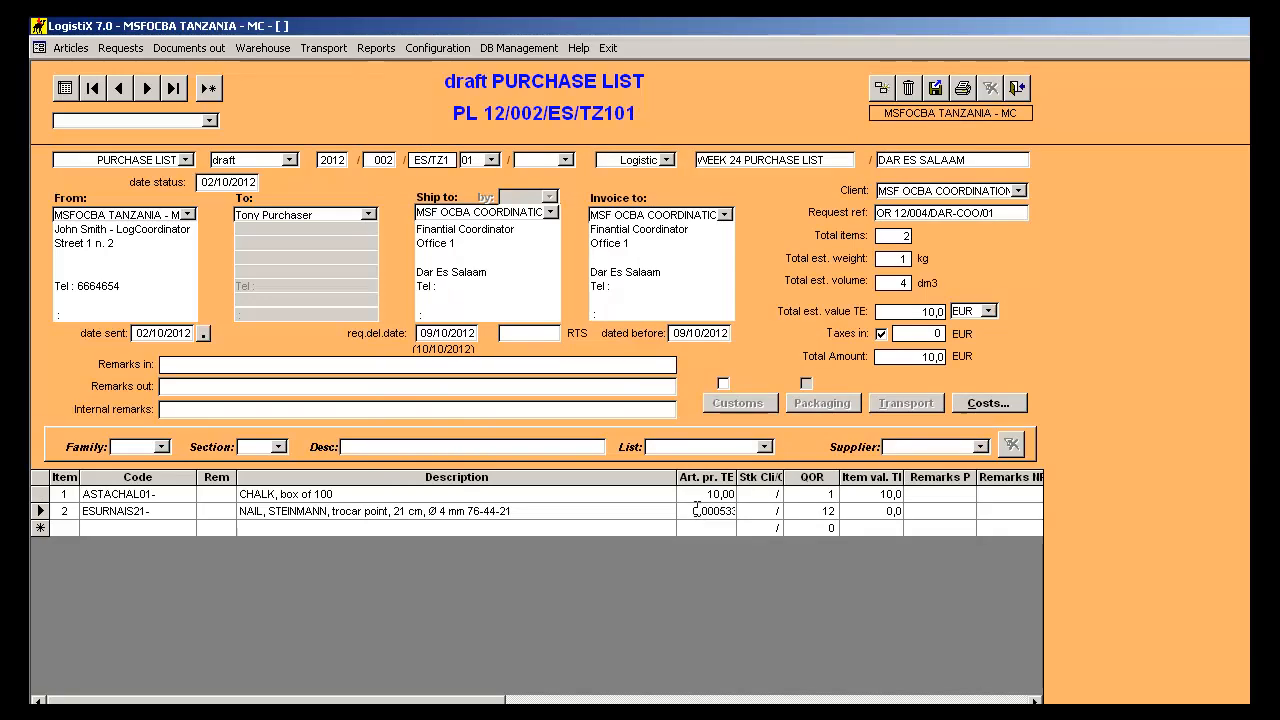
double_click(697, 510)
text(2)
key(Tab)
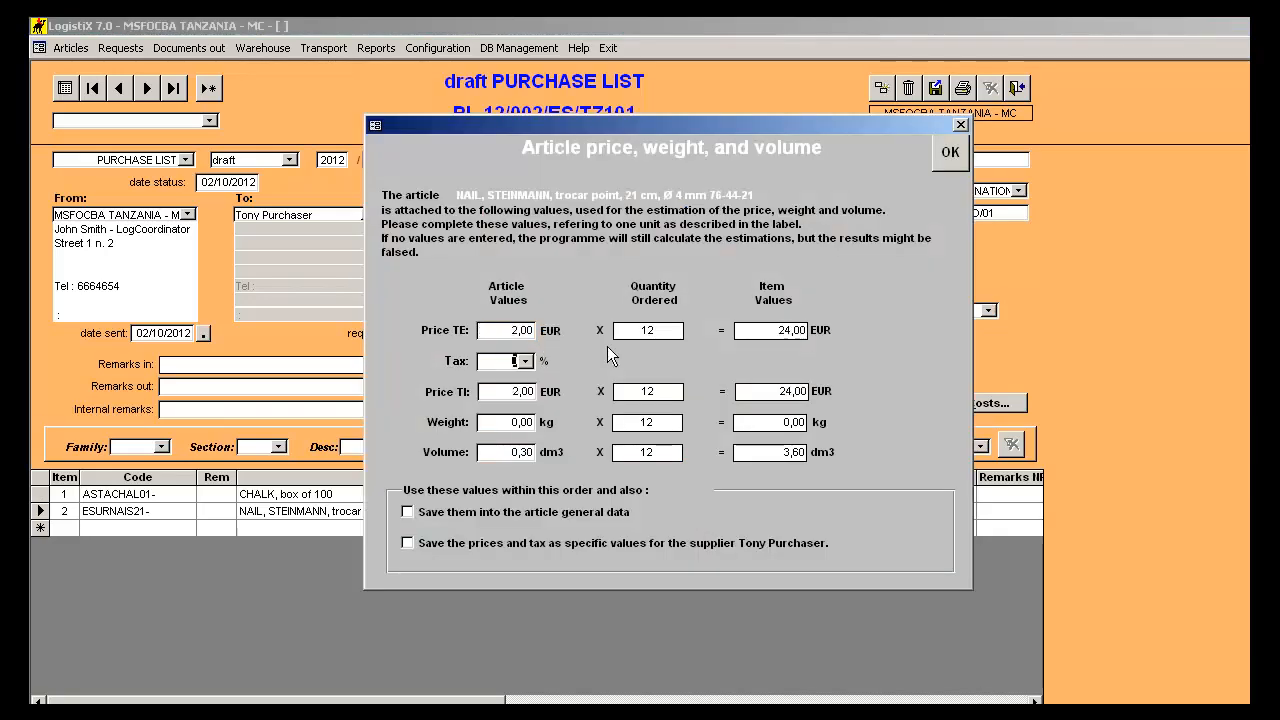
click(950, 152)
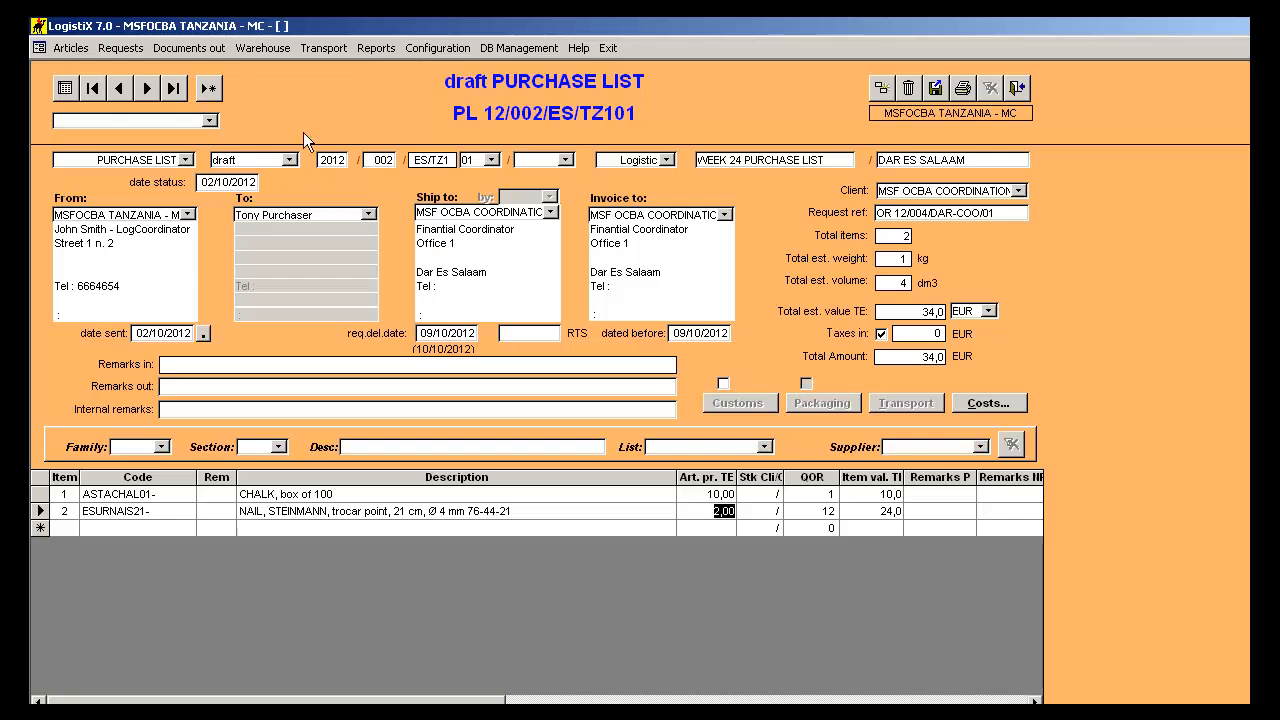
- Change the purchase list's status to open and accept the status change
click(290, 161)
click(288, 185)
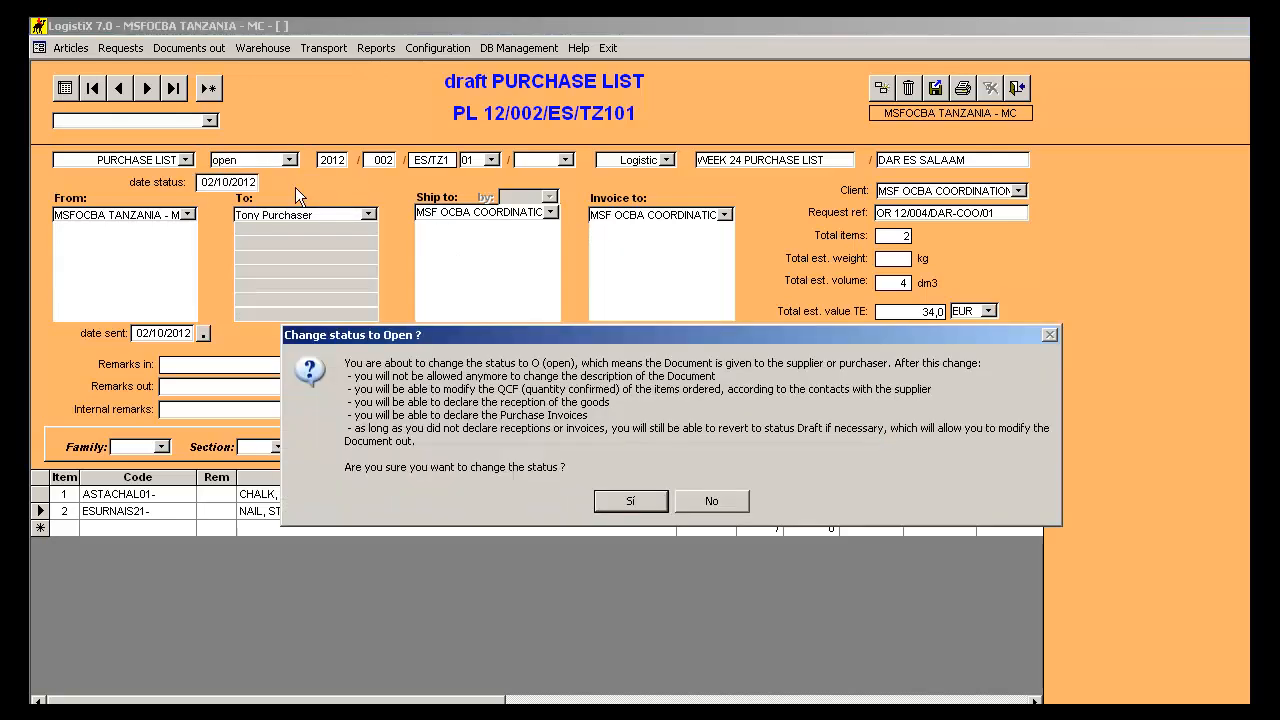
click(623, 498)
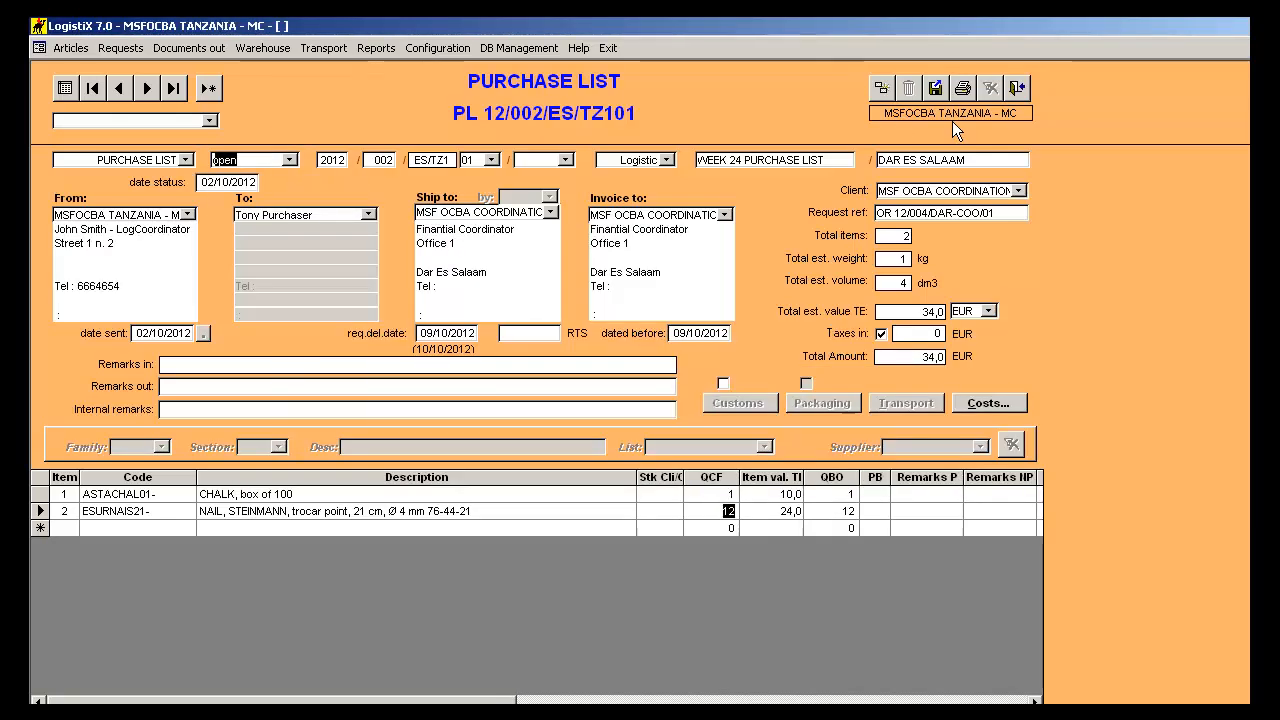
- Preview the purchase list's printout, examine it from the header through the items to the remarks, and close the preview and print options
click(963, 90)
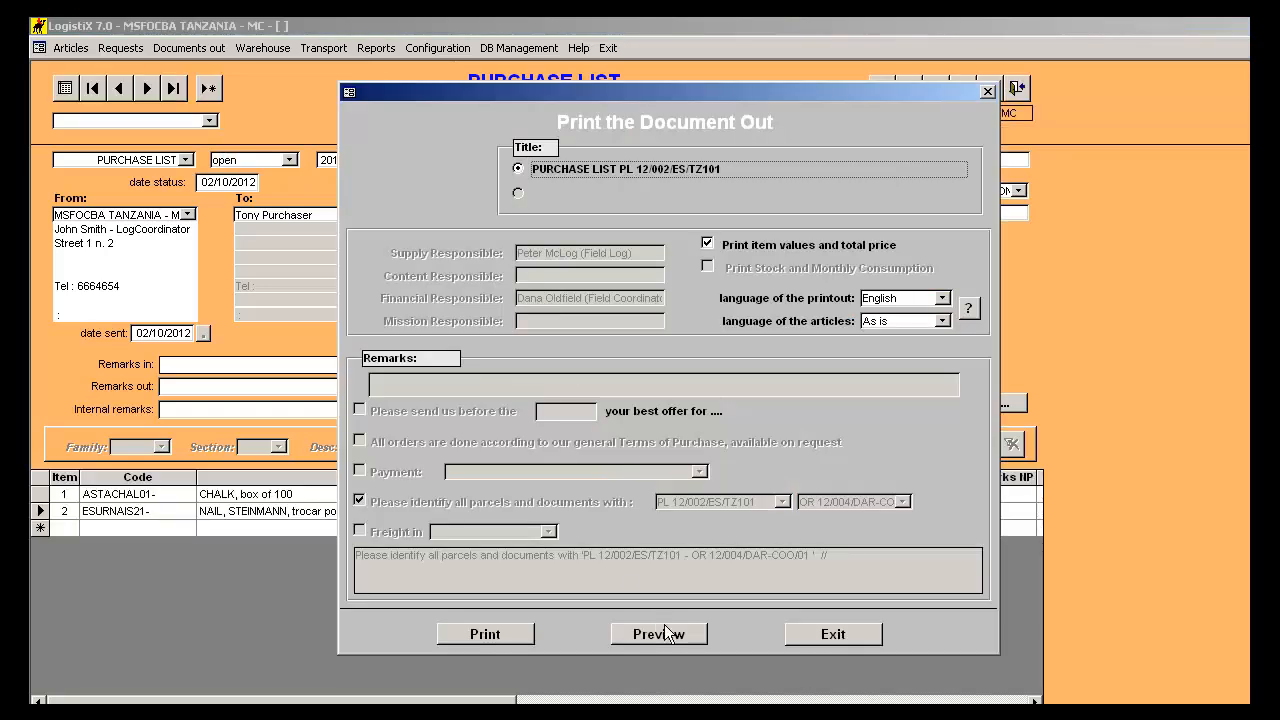
click(664, 630)
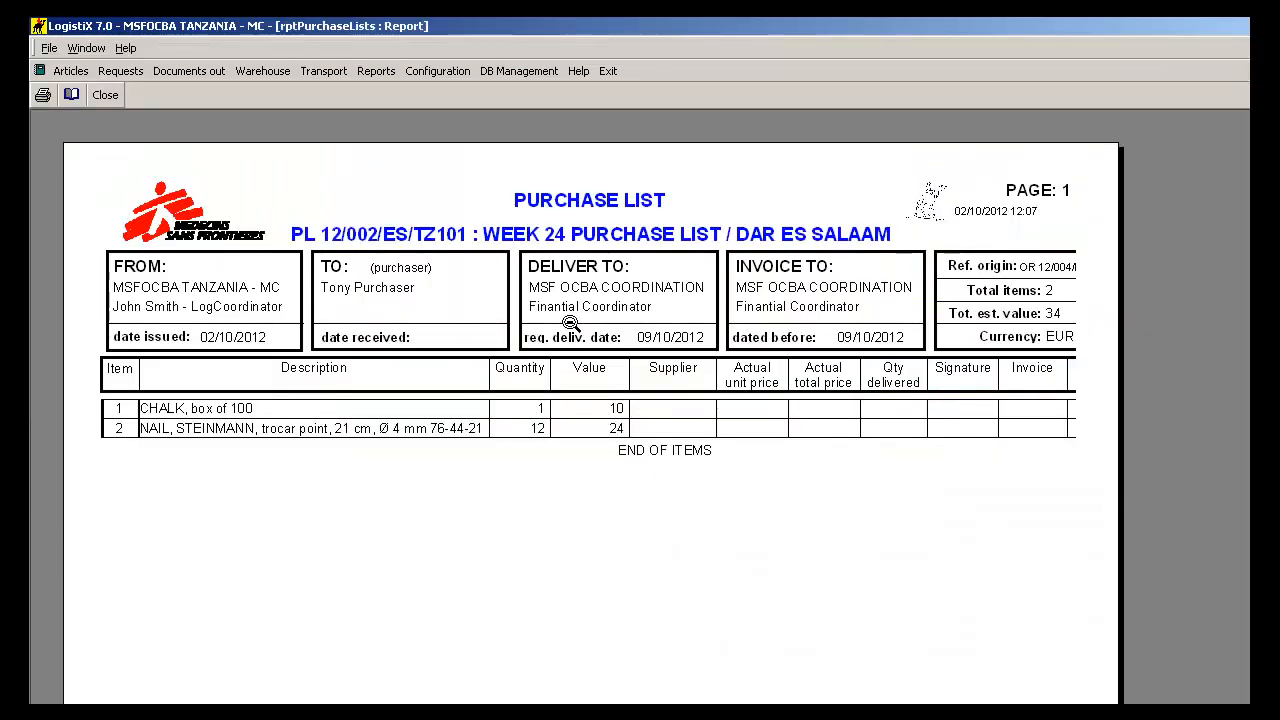
scroll(503, 340, down, 1)
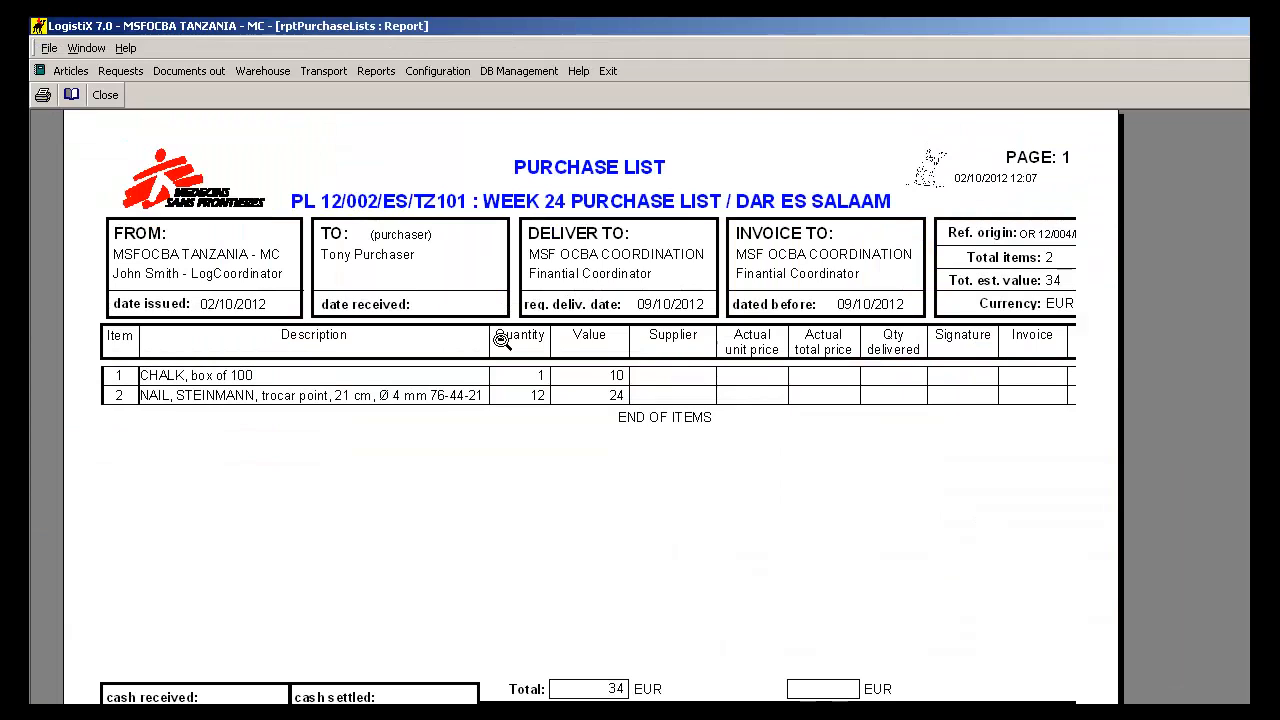
scroll(503, 340, down, 1)
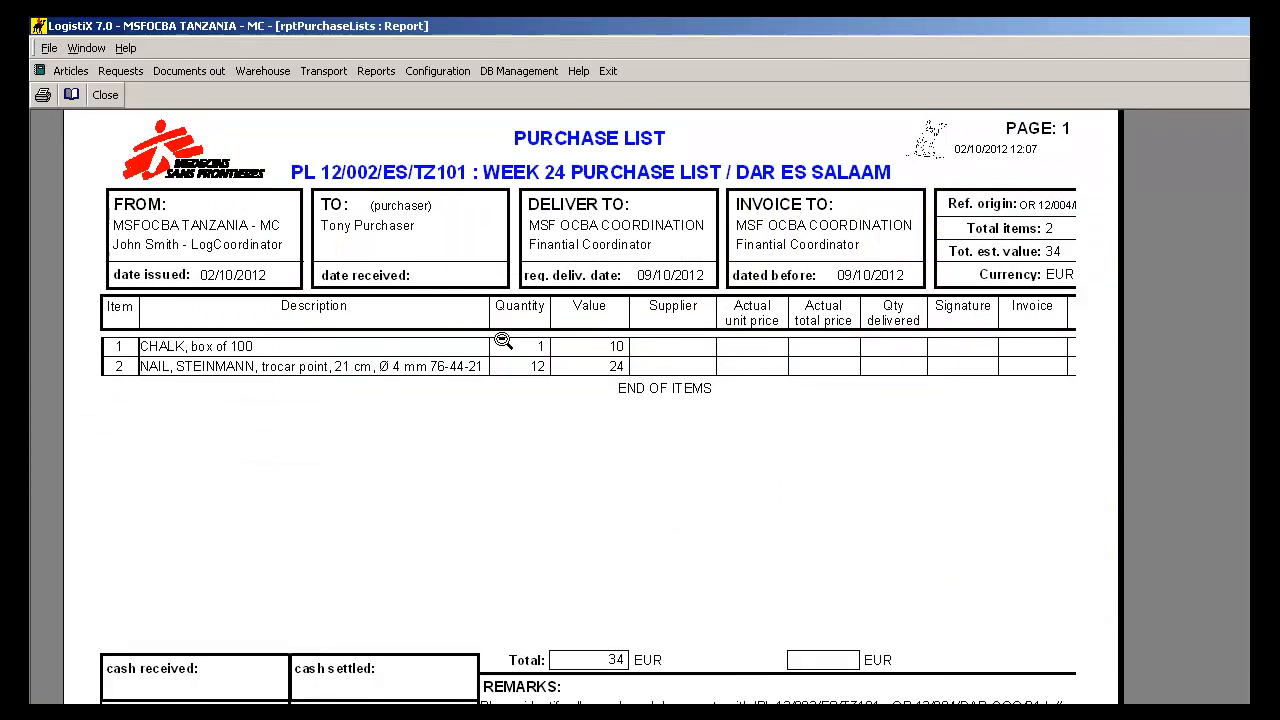
scroll(503, 340, down, 1)
scroll(503, 340, up, 1)
scroll(503, 340, down, 1)
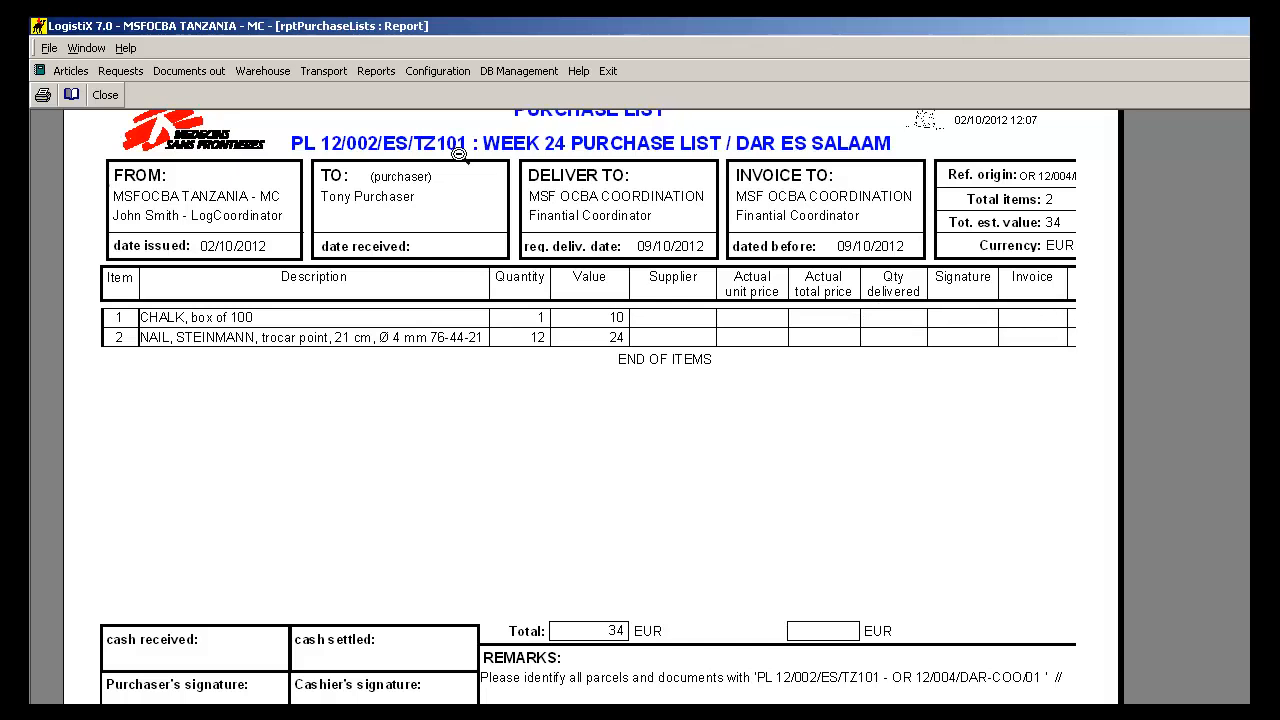
click(101, 100)
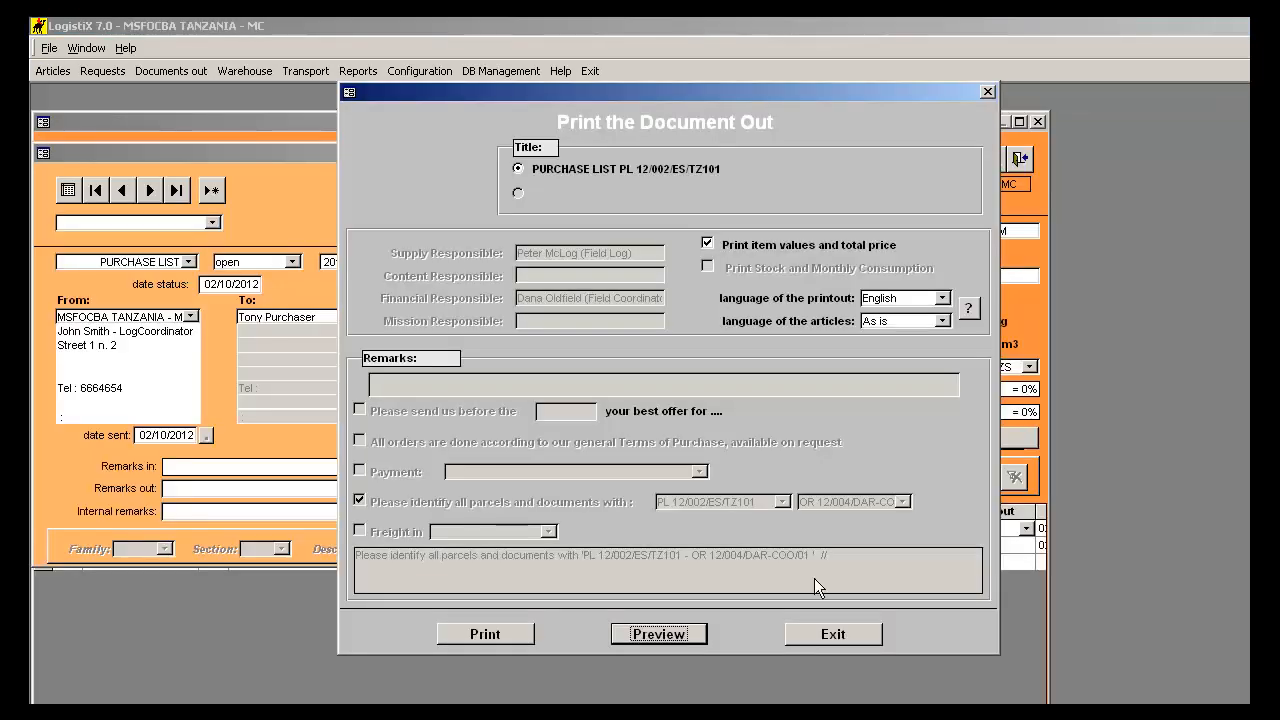
click(852, 641)
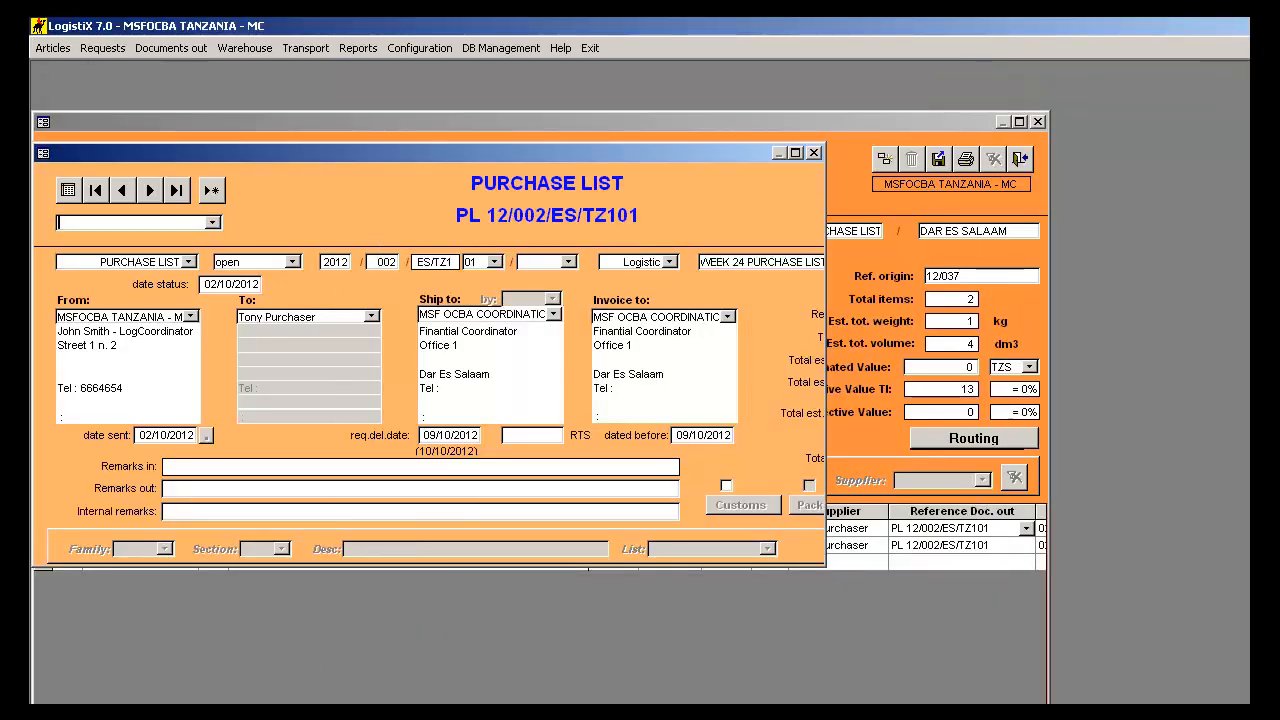